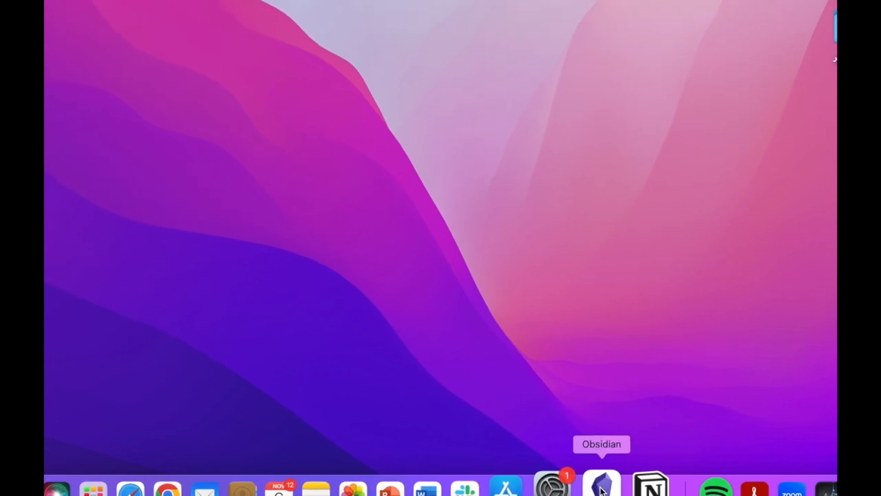
Step: Open Obsidian and look through the list of notes in the Quran_notes vault
left_click(601, 487)
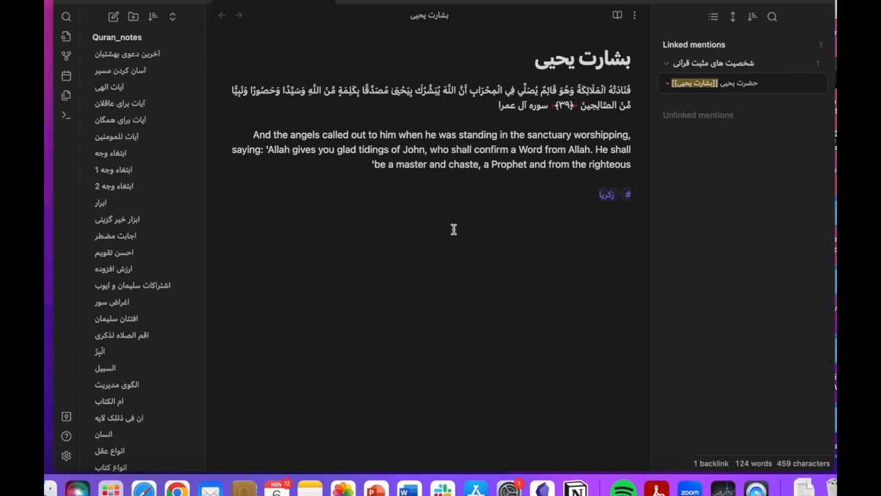
scroll(127, 172, "down", 10)
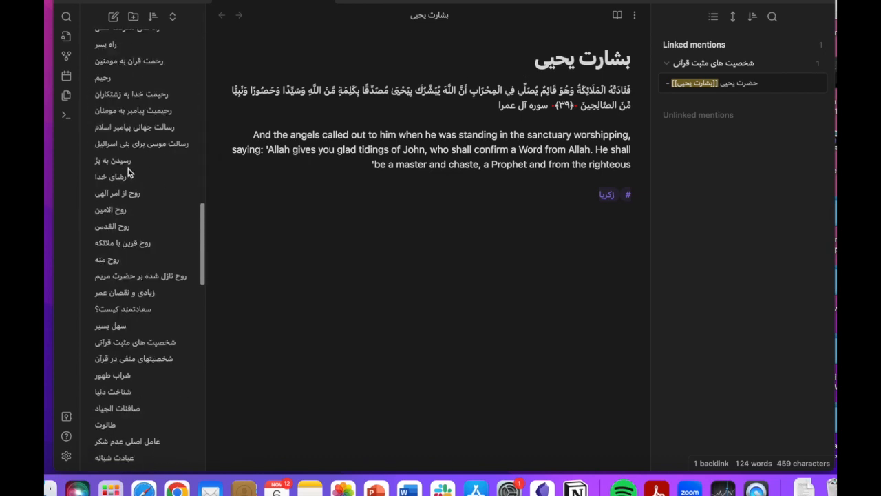
scroll(128, 172, "up", 15)
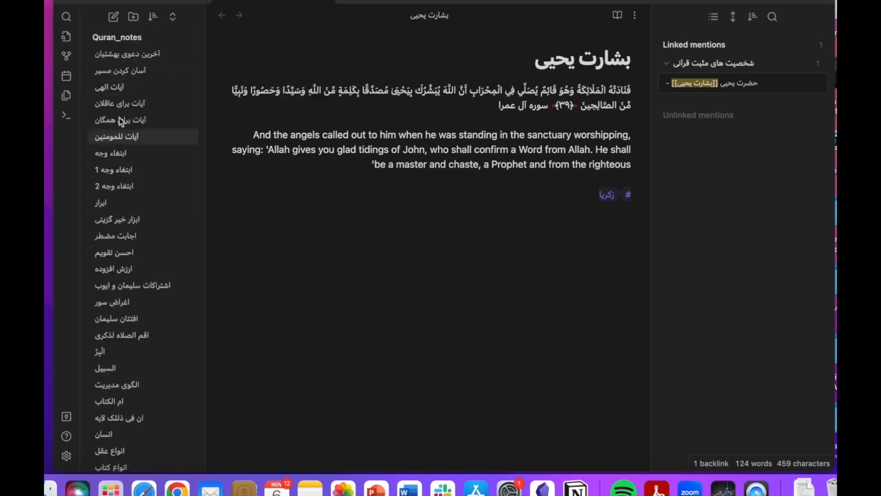
scroll(136, 252, "down", 5)
scroll(135, 250, "down", 5)
scroll(136, 250, "up", 12)
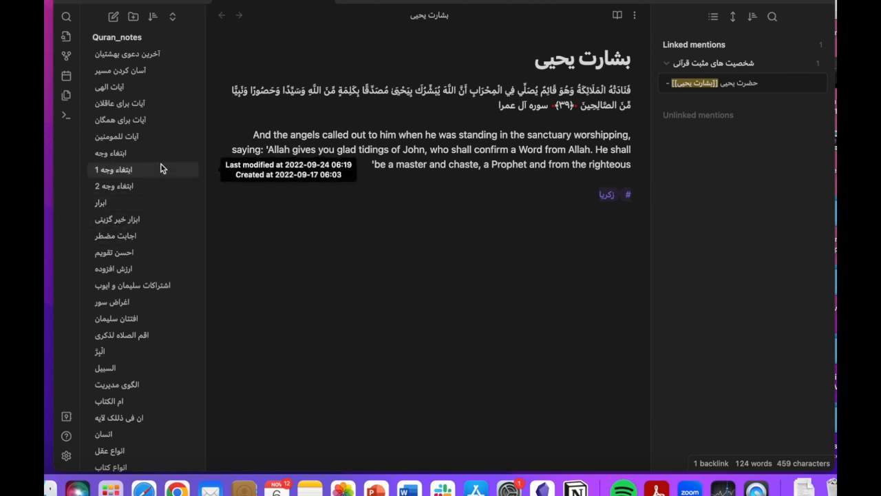
scroll(137, 207, "down", 9)
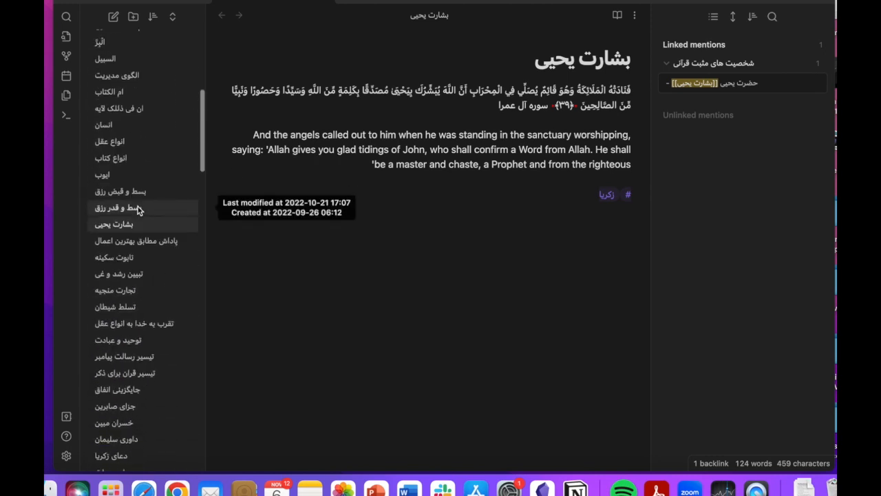
scroll(138, 210, "down", 5)
scroll(138, 210, "up", 14)
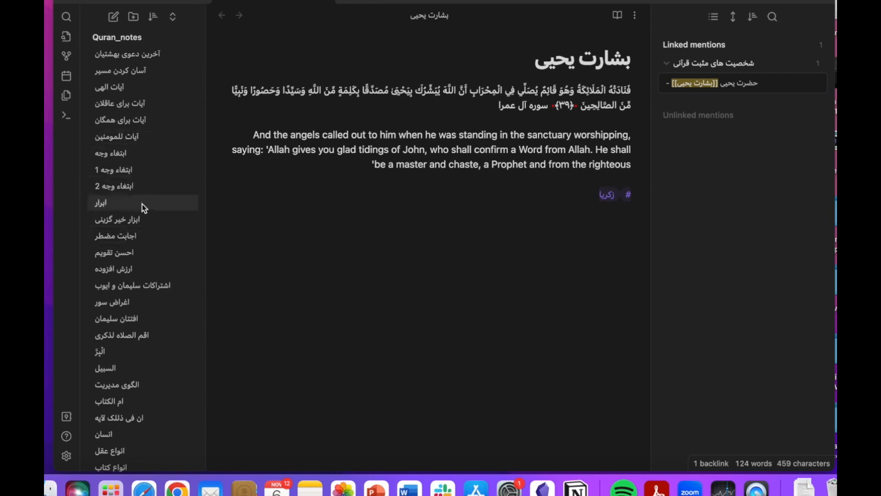
scroll(141, 204, "down", 10)
scroll(142, 204, "down", 6)
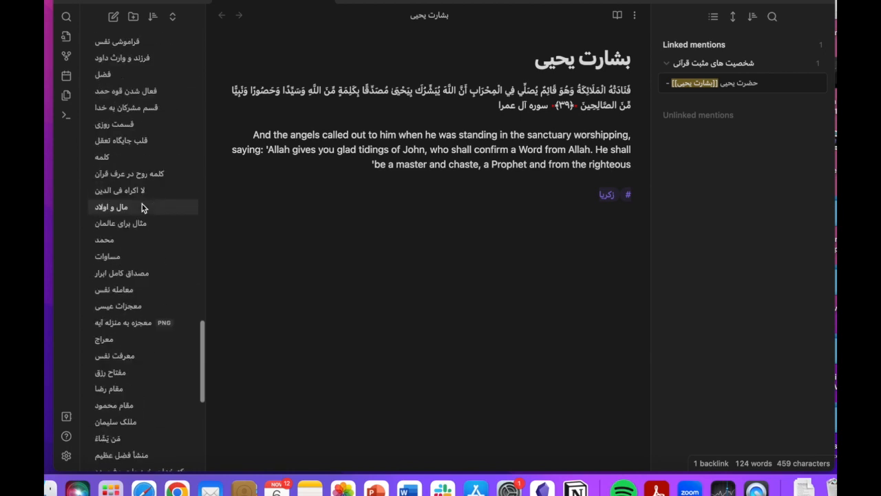
scroll(124, 234, "up", 15)
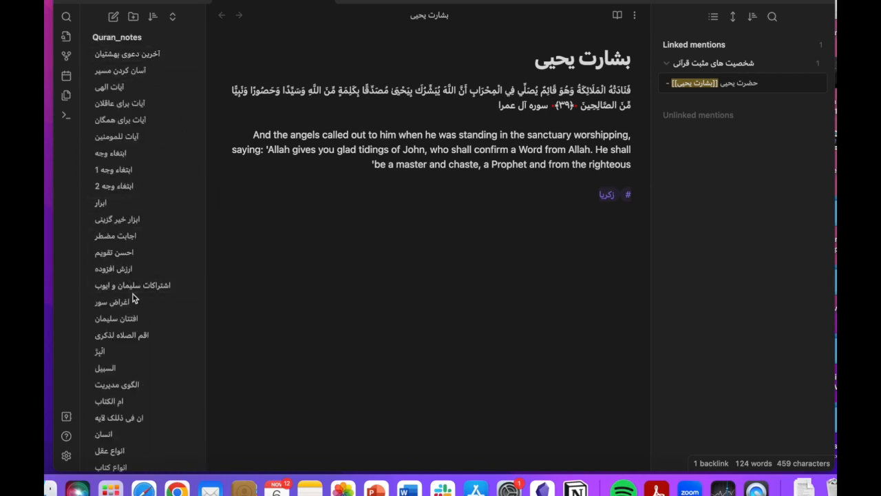
Step: Open the note "آیات الهی" and read through its verses, tags and embedded image
left_click(120, 87)
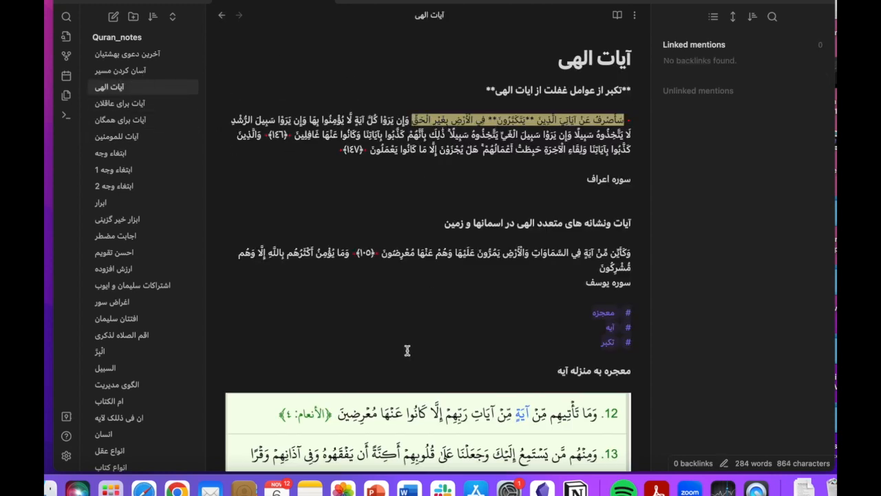
scroll(407, 350, "down", 10)
scroll(407, 349, "up", 10)
Step: Search for the notes tagged #معجزه and those tagged #آیه, and clear the search
left_click(602, 312)
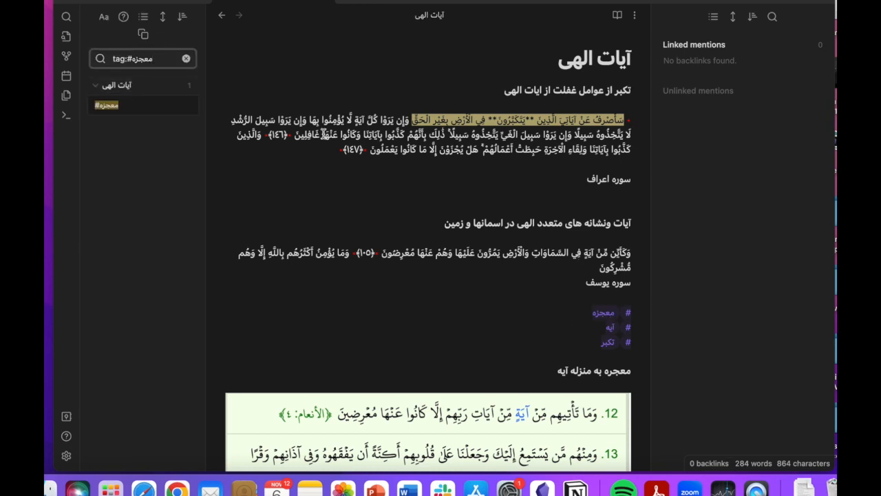
left_click(612, 329)
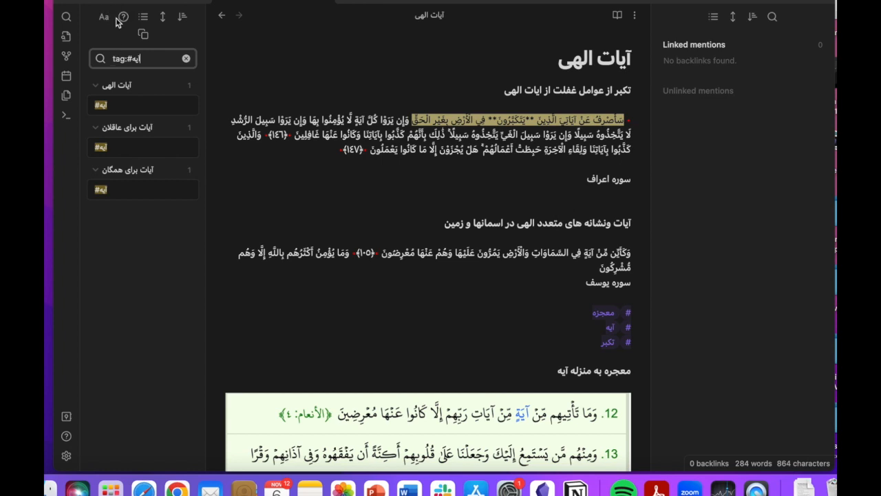
left_click(186, 61)
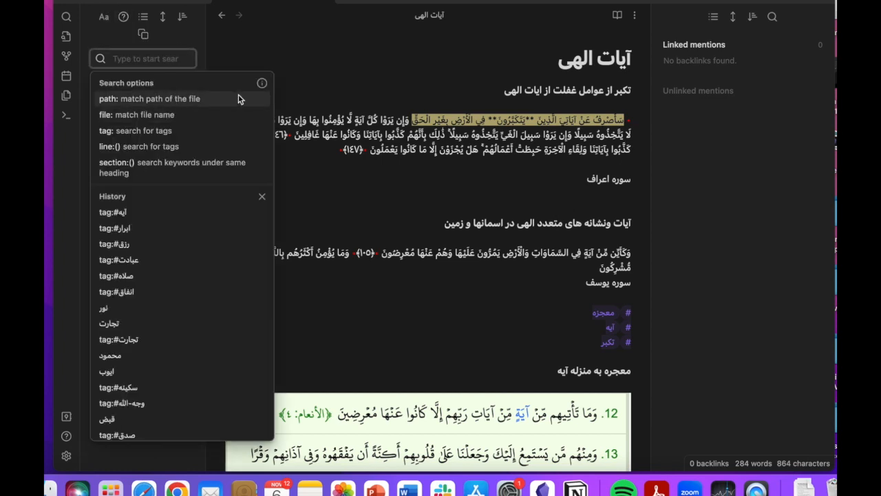
left_click(360, 90)
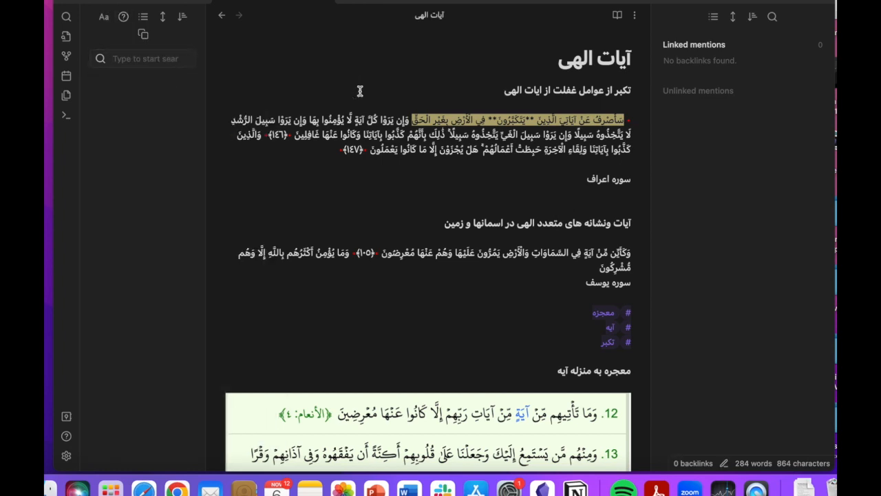
Step: Switch to the Quran website in the browser and select the full text of verse 85 of Sura الأنعام
left_click(117, 3)
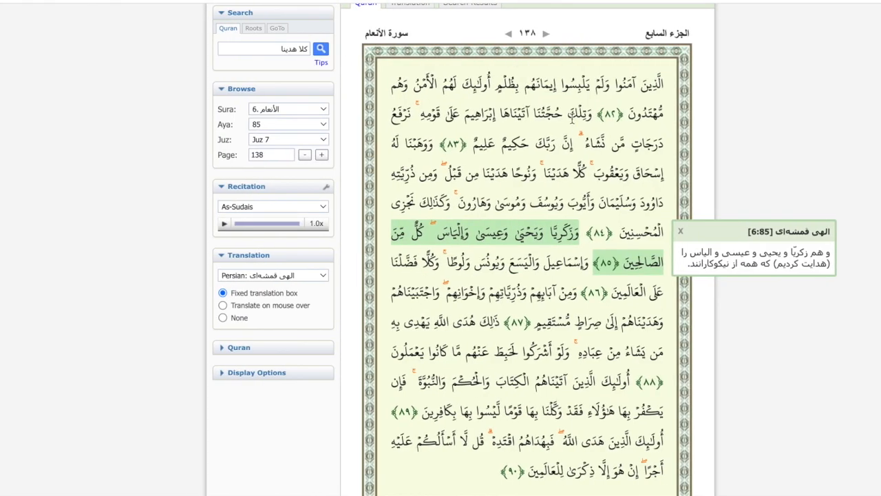
scroll(560, 194, "down", 1)
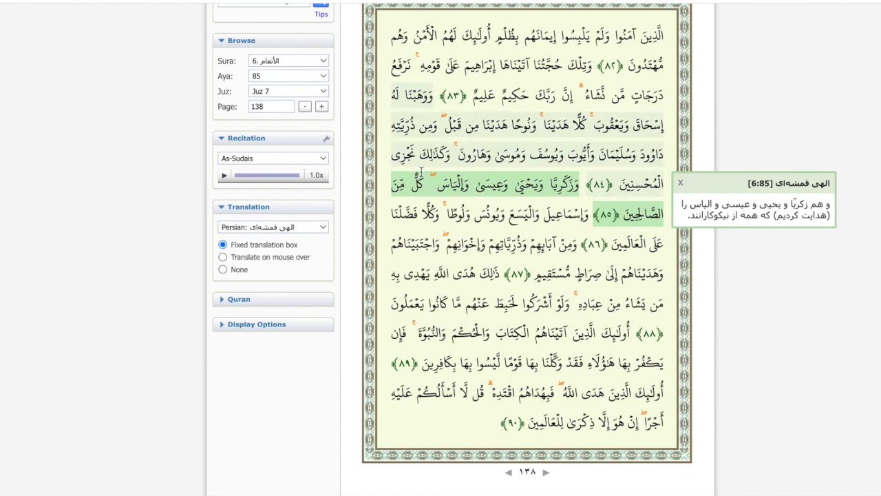
left_click_drag(581, 183, 589, 214)
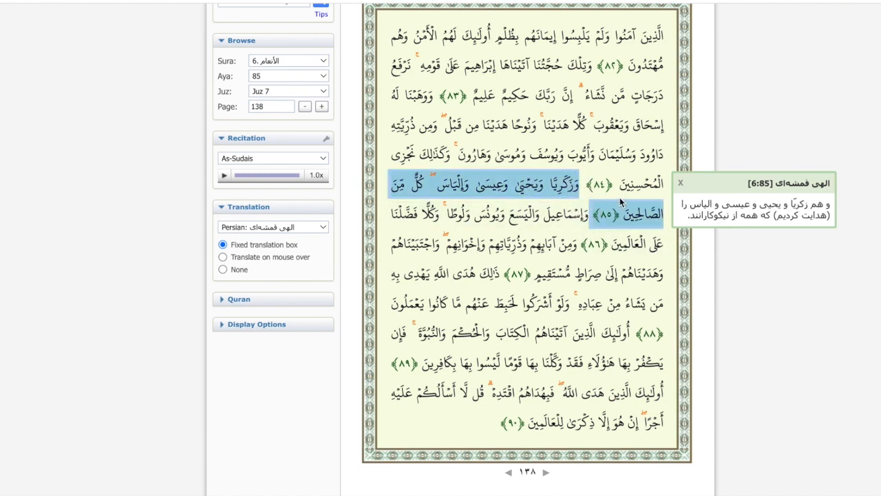
Step: Return to Obsidian, search the notes for "شخصی" and open the note "شخصیت های مثبت قرآنی"
key("ctrl+Right")
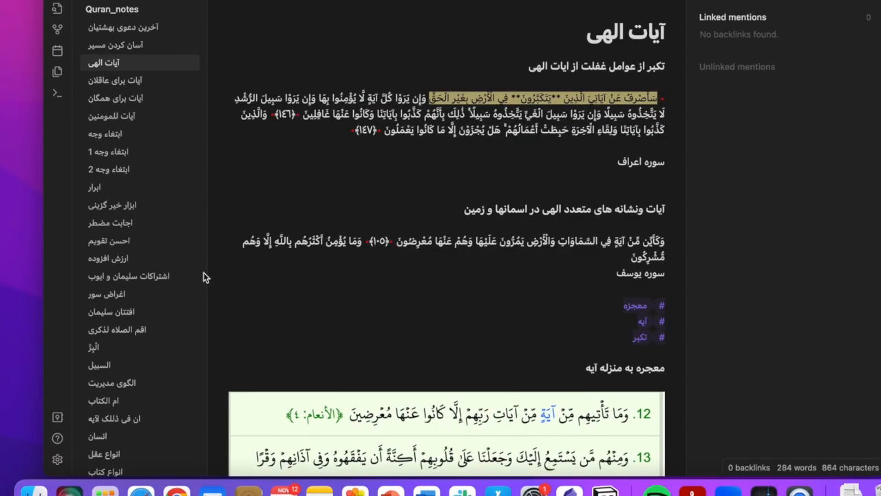
key("super+shift+f")
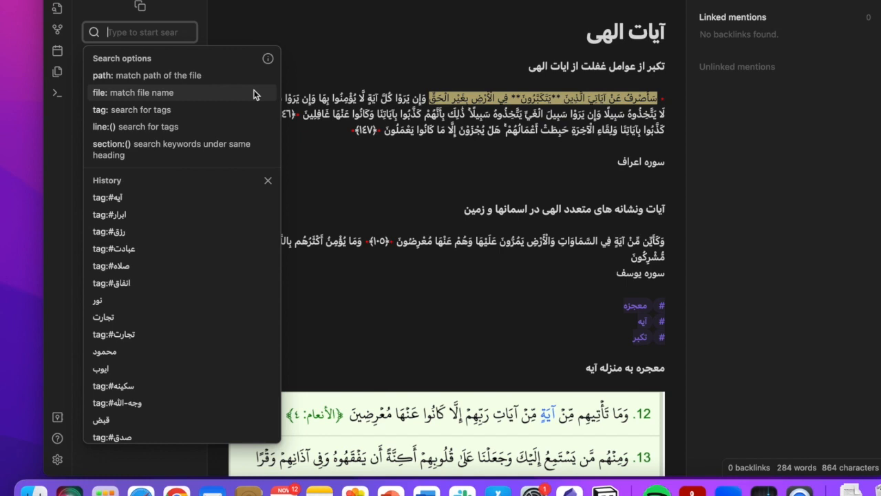
type("شخص")
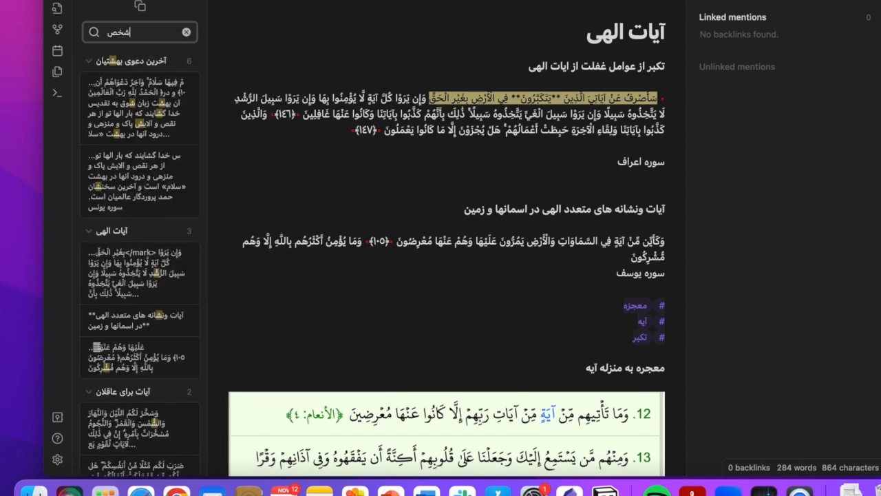
type("ی")
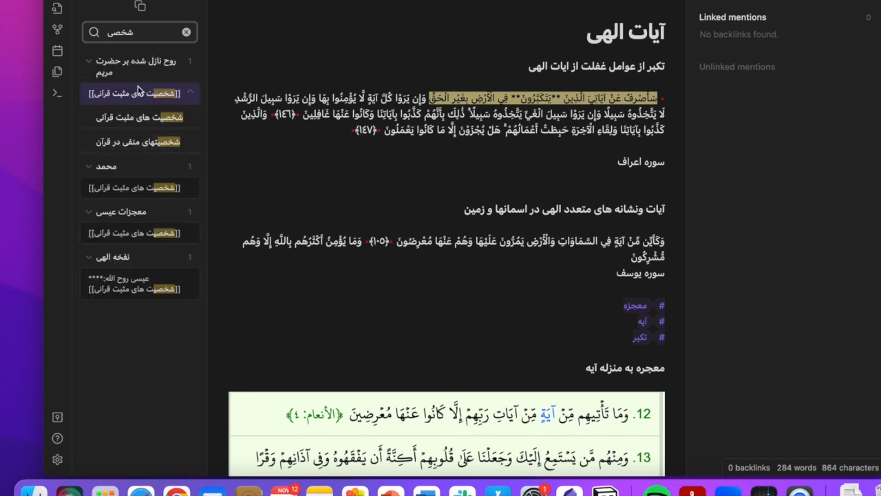
left_click(141, 117)
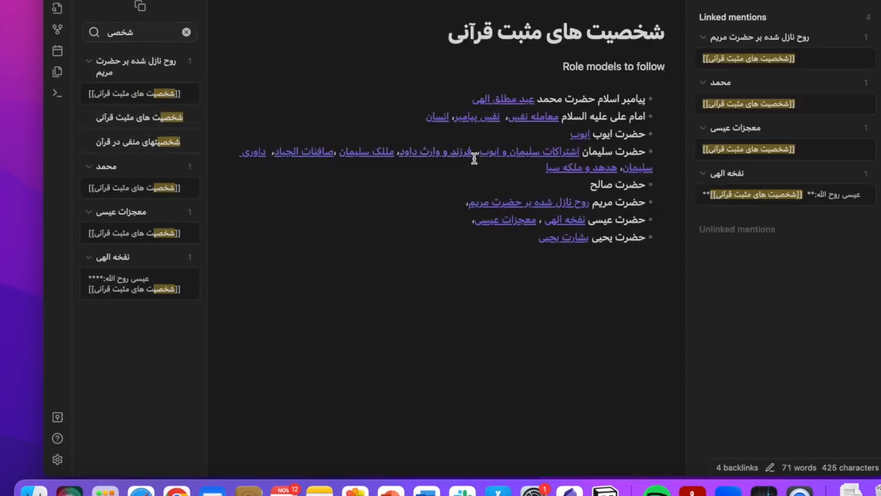
Step: Place the cursor after the "بشارت یحیی" link and review verse 85 on the Quran website
left_click(514, 243)
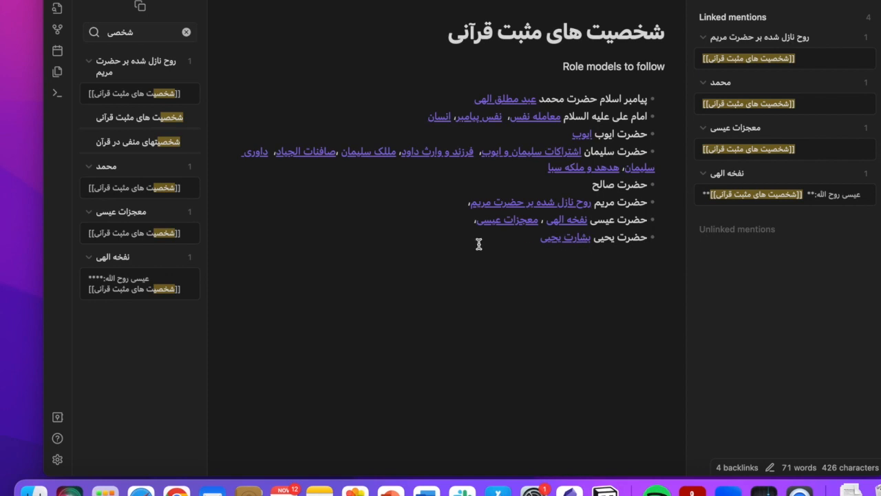
left_click(564, 248)
key("ctrl+Left")
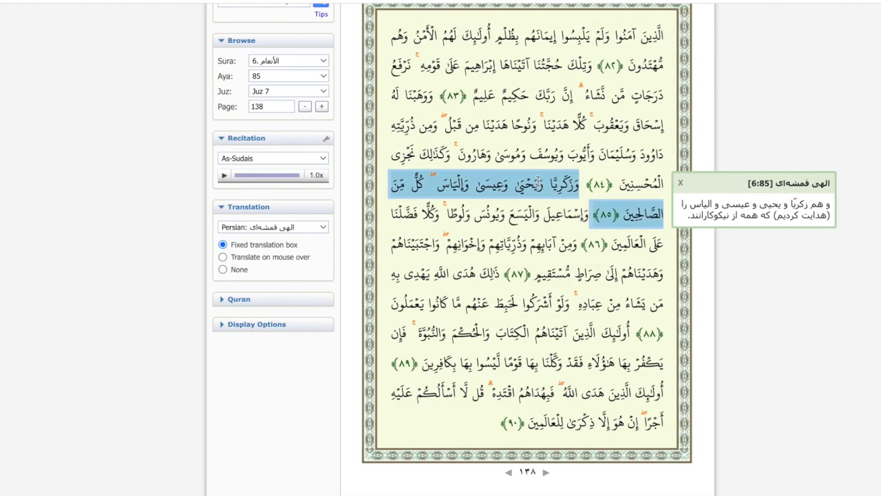
left_click(523, 189)
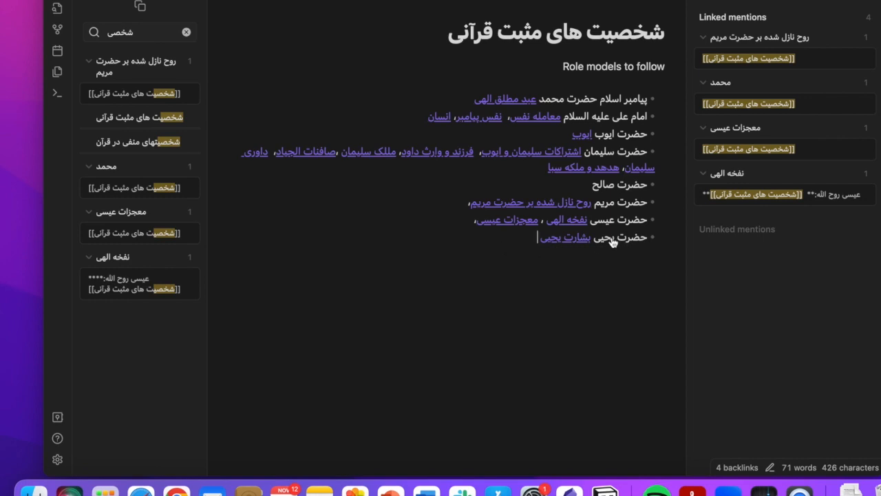
Step: Open the linked note "بشارت یحیی" and complete the sura name after the verse to read "آل عمران"
left_click(564, 239)
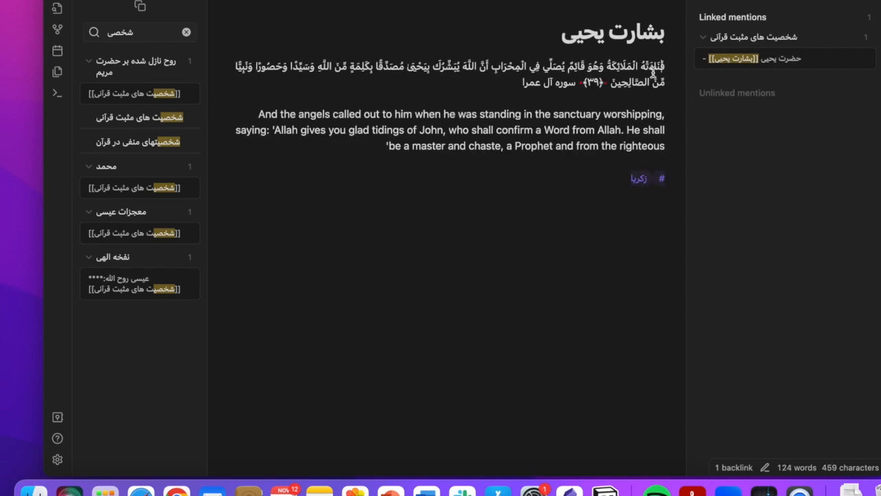
left_click(520, 82)
type("ن")
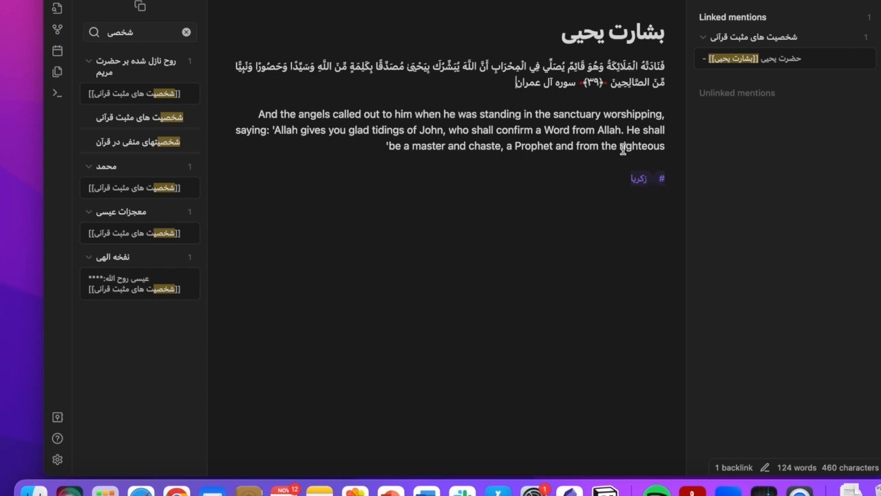
Step: Back in "شخصیت های مثبت قرآنی", add a comma and the link [[یحیی من الصالحین]] after "بشارت یحیی" on the حضرت یحیی line
left_click(747, 37)
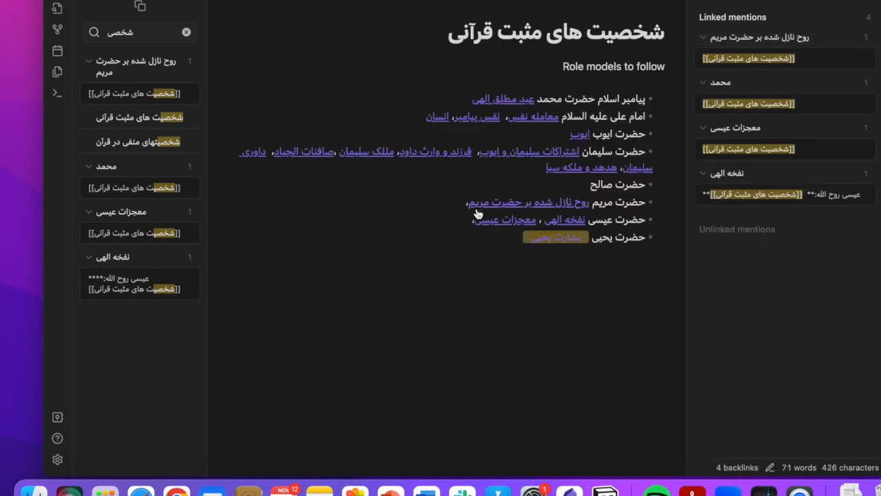
left_click(537, 254)
type("،")
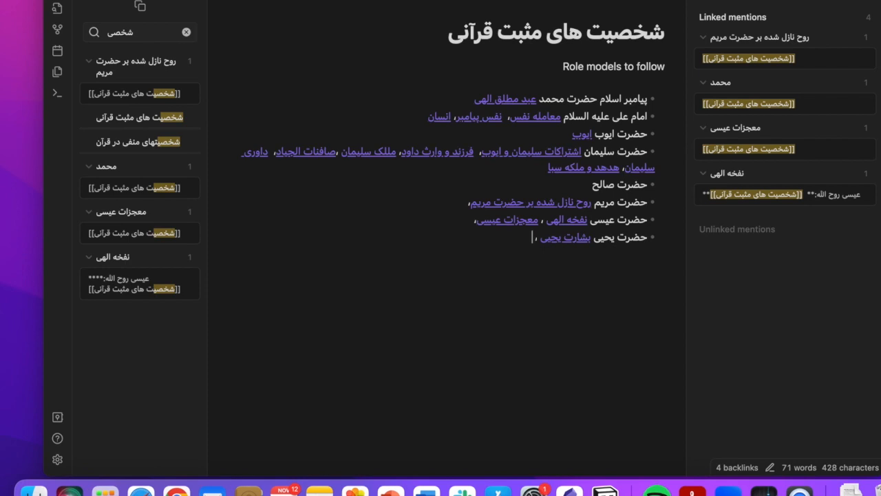
type(" [[")
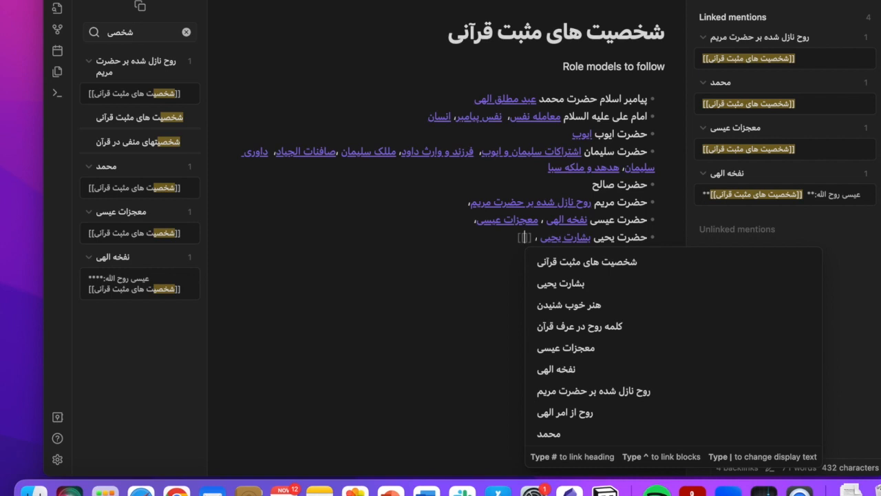
type("یحیی")
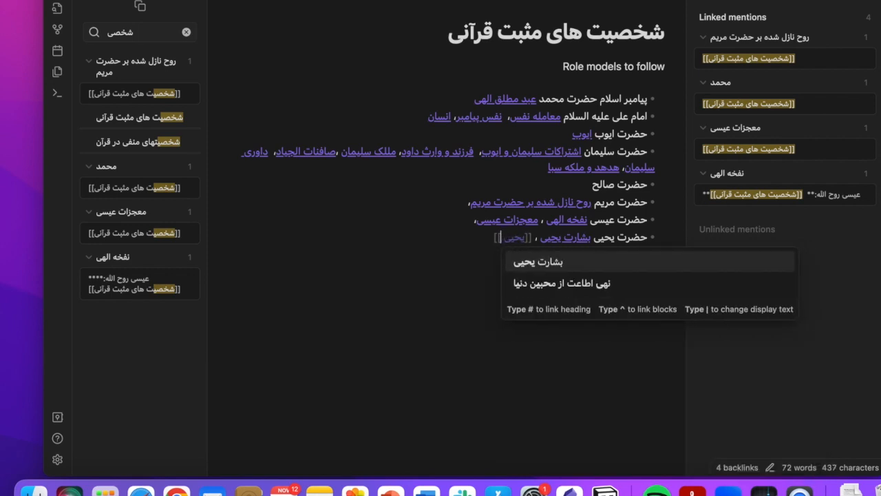
type(" من الصال")
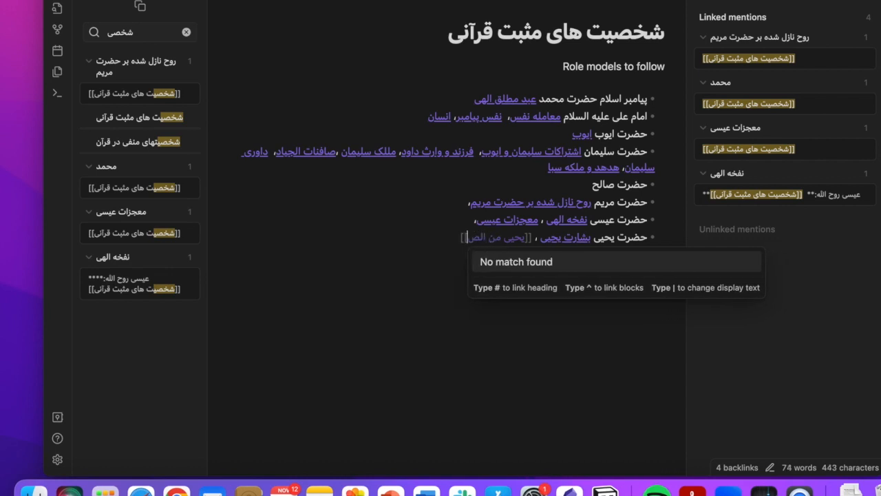
type("حین")
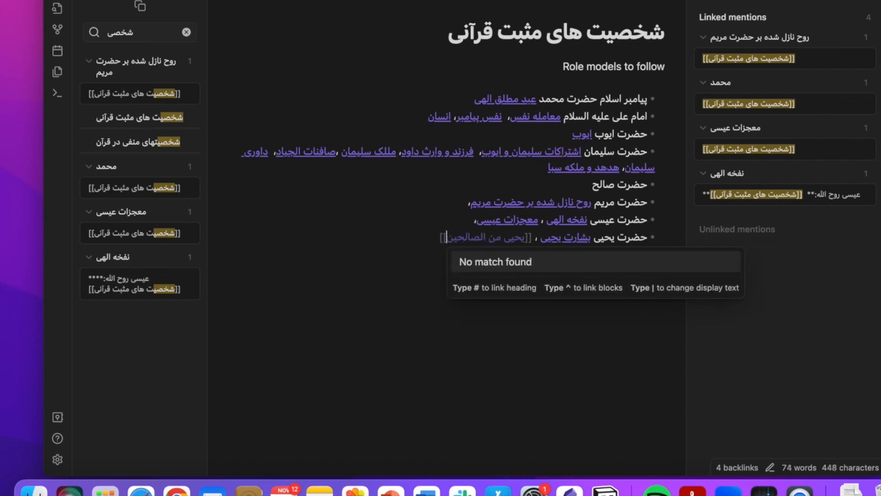
key("Escape")
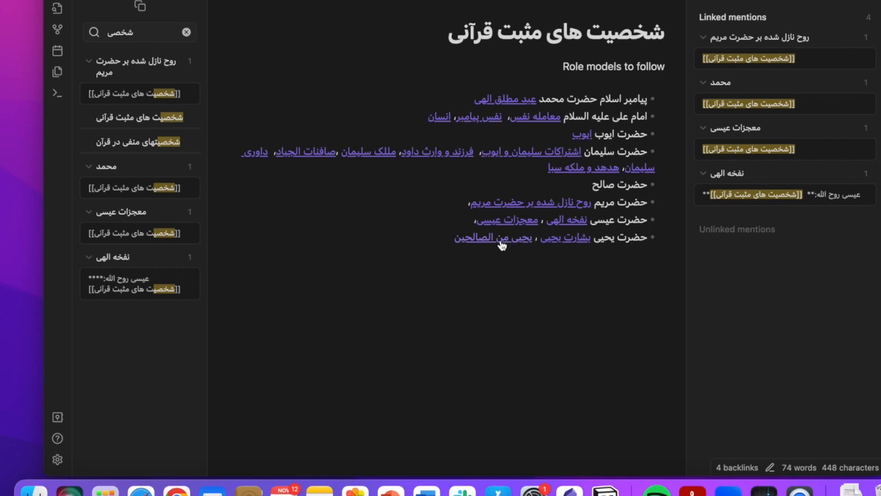
Step: Create the note "یحیی من الصالحین" from its link and insert the Arabic text of verse 85 of Sura الأنعام
left_click(505, 240)
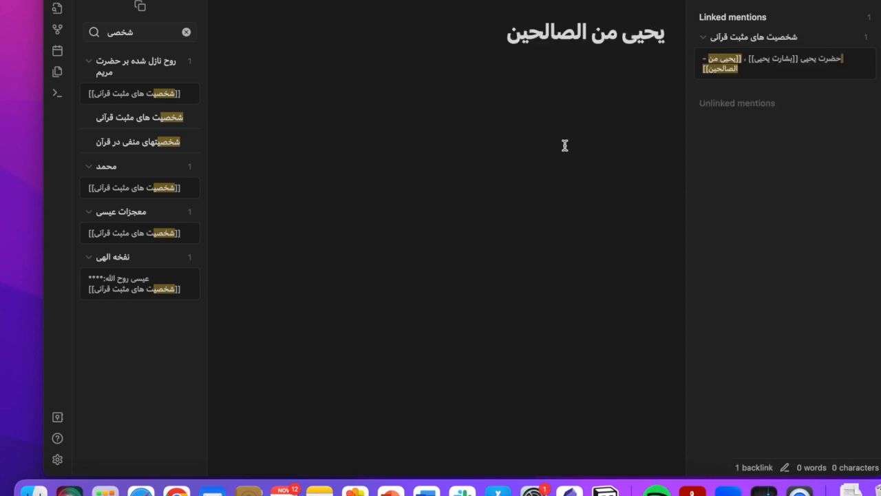
type("وَزَكَرِيَّا وَيَحْيَىٰ وَعِيسَىٰ وَإِلْيَاسَ ۖ كُلٌّ مِّنَ الصَّالِحِينَ ﴿٨٥﴾")
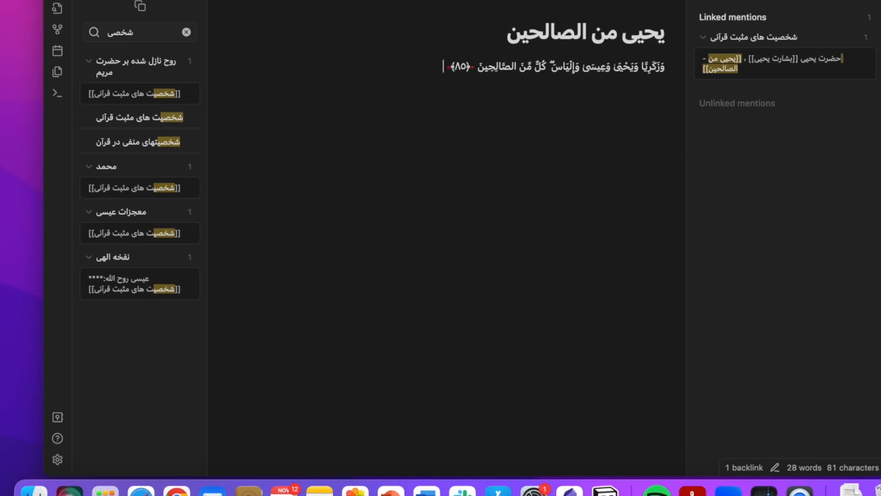
Step: Below the verse in "یحیی من الصالحین", add the tags #زکریا, #عیسی and #الیاس on separate lines
key("Return")
key("Return")
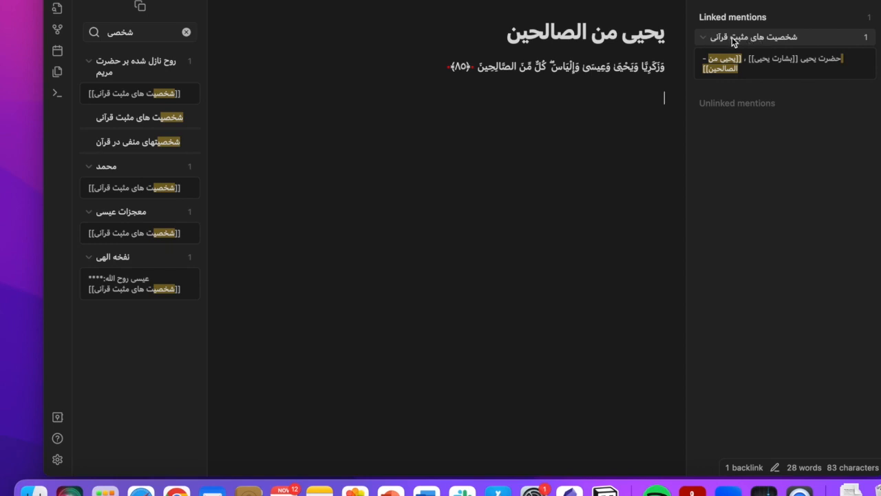
key("ctrl+Right")
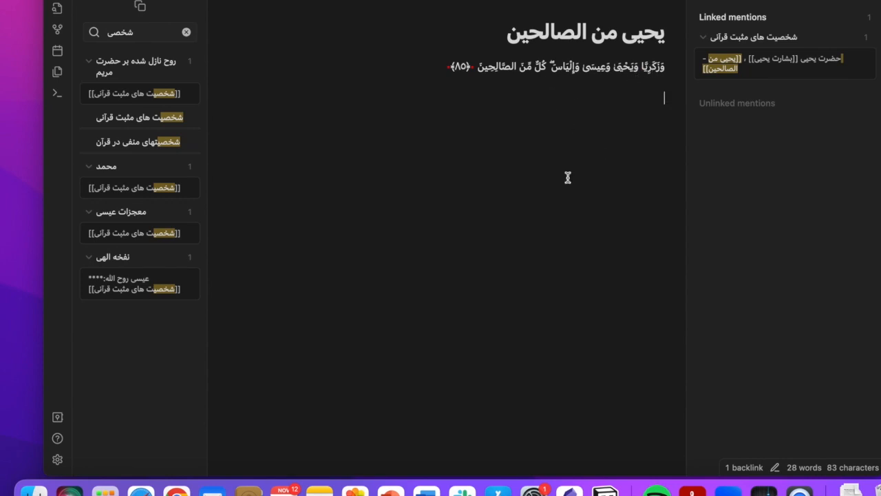
type("#")
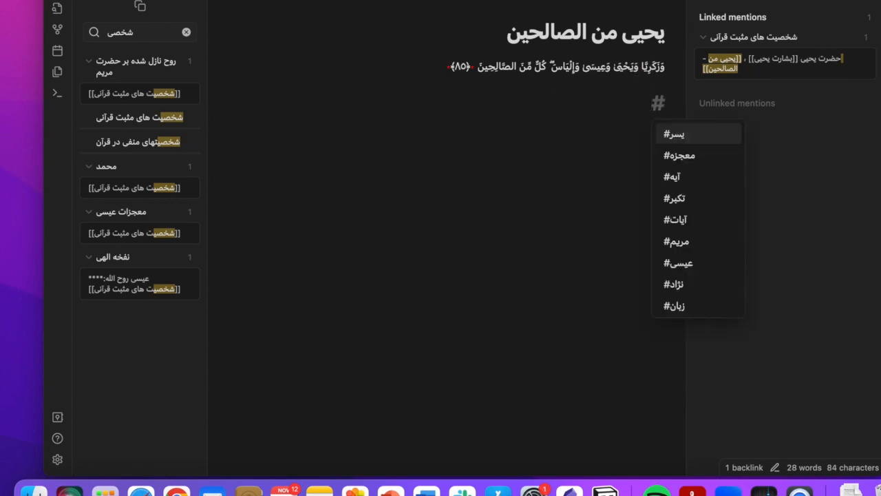
type("زک")
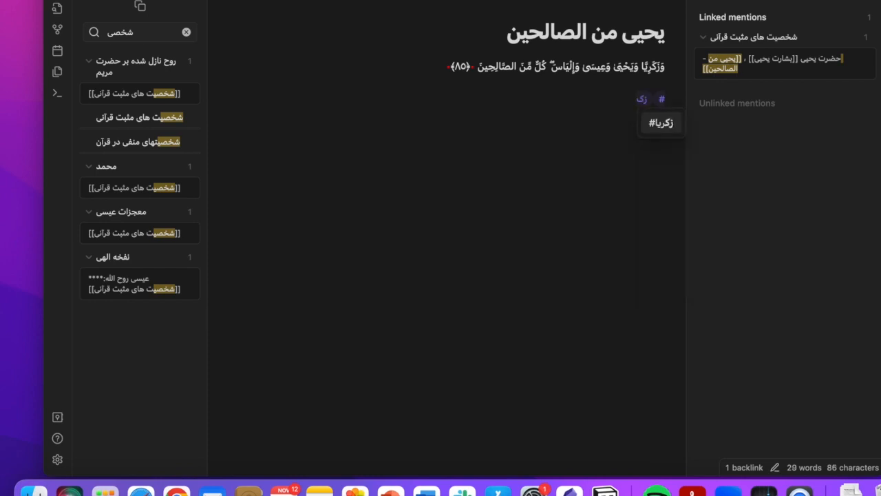
left_click(658, 127)
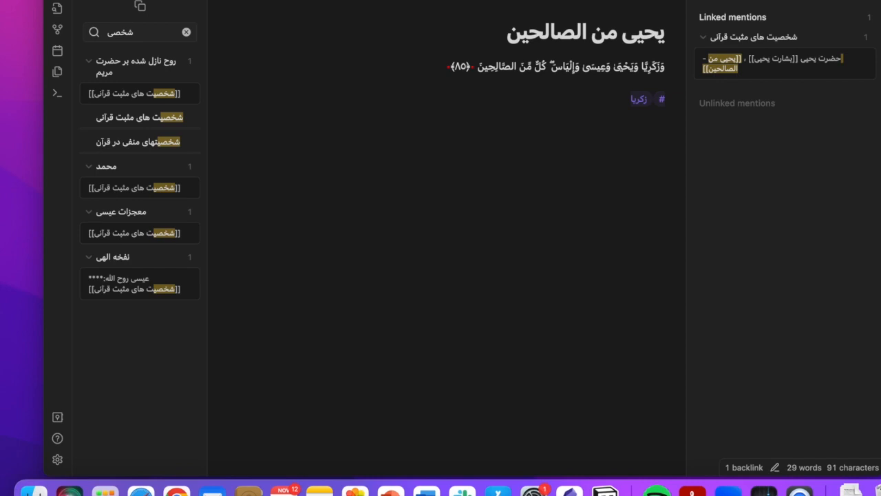
type("#عیسی")
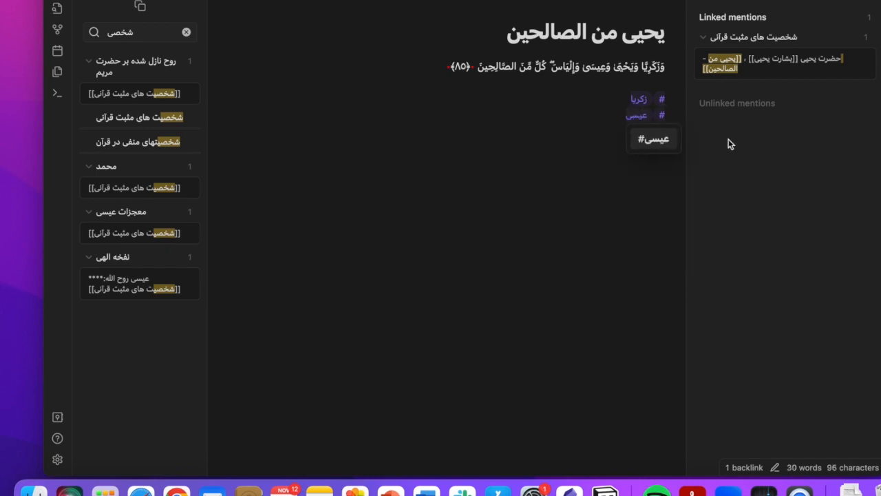
left_click(656, 140)
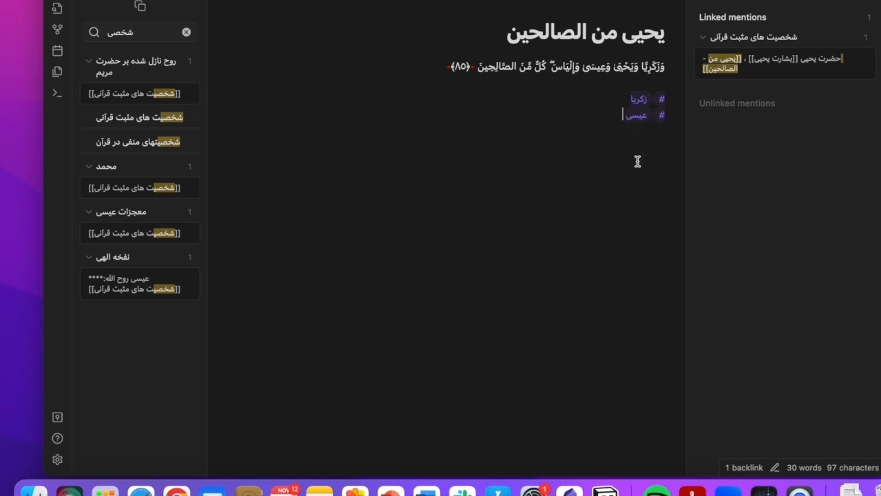
key("Return")
type("#")
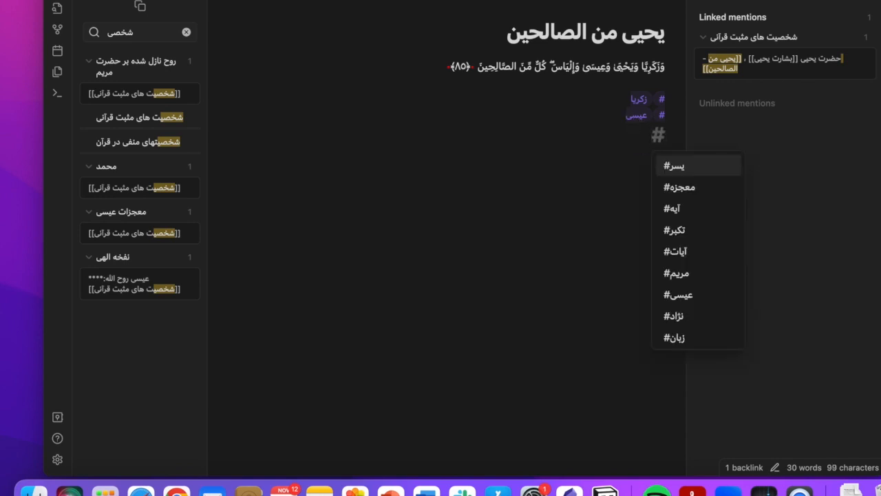
type("الیاس")
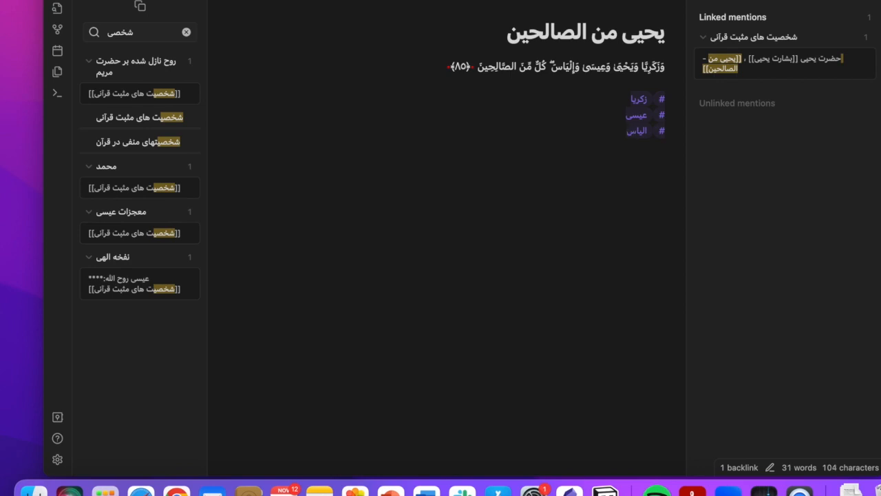
key("Return")
Step: List the notes carrying the tag #عیسی and those carrying #زکریا
left_click(639, 115)
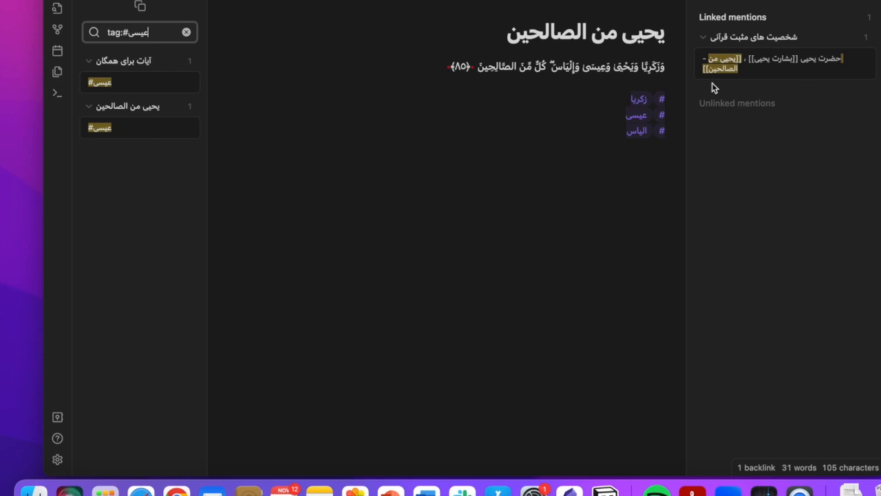
left_click(638, 99)
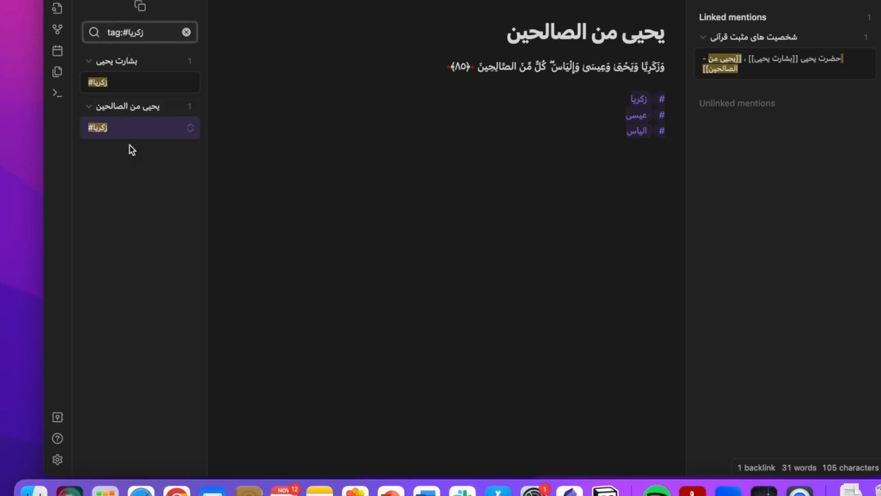
left_click(610, 143)
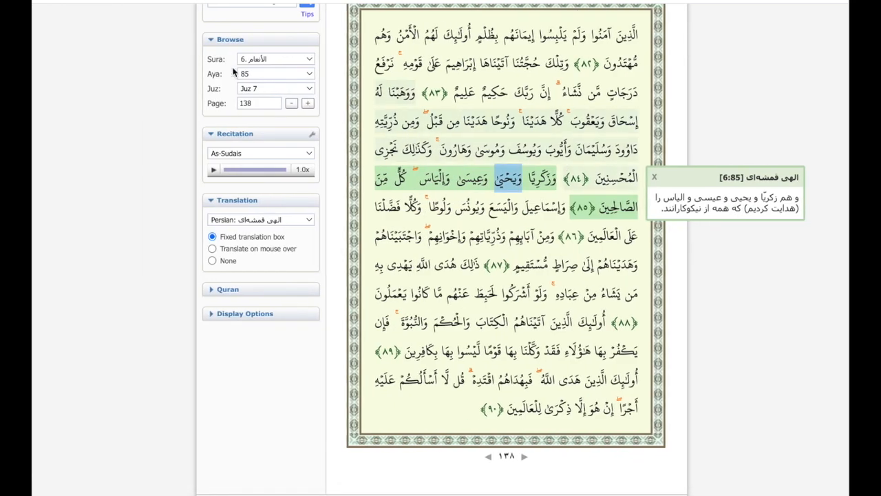
Step: On the Quran website, search for "یا یحیی" and go to the second page of results
scroll(227, 60, "up", 1)
scroll(228, 59, "up", 2)
triple_click(264, 113)
key("BackSpace")
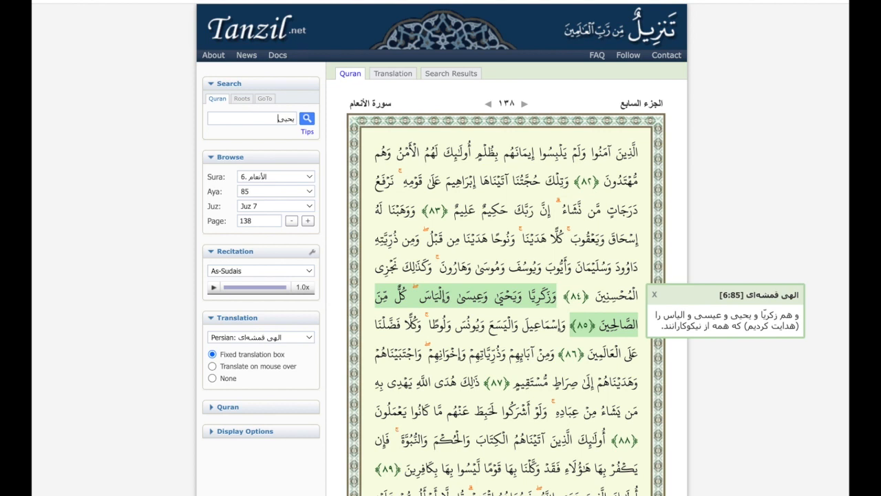
key("Return")
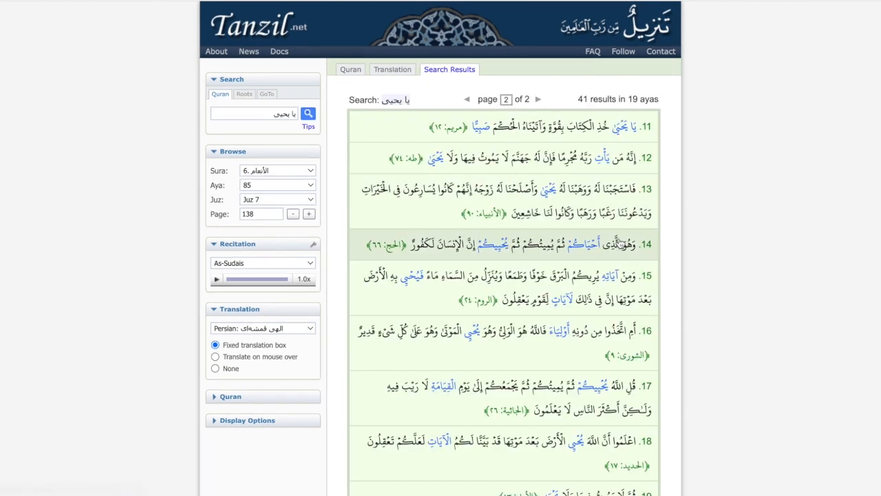
Step: Open verse 12 of Sura مریم from the search results and highlight its opening words
left_click(578, 128)
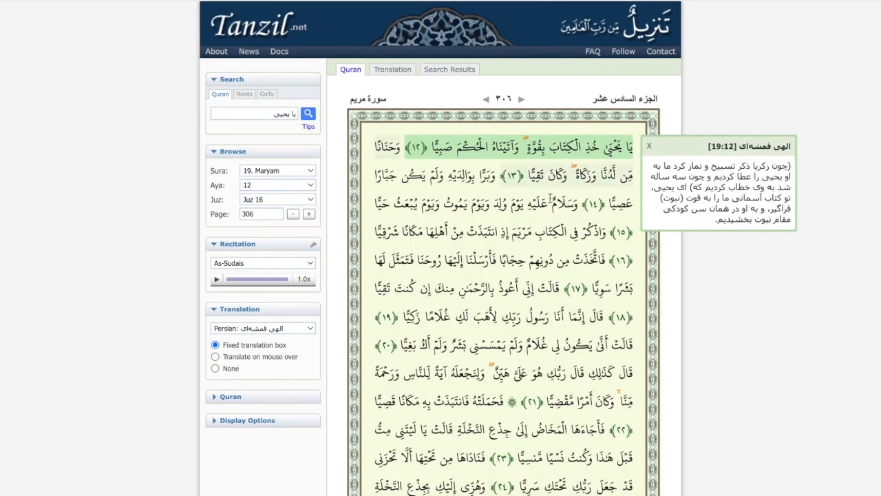
scroll(555, 201, "down", 1)
scroll(555, 201, "down", 1)
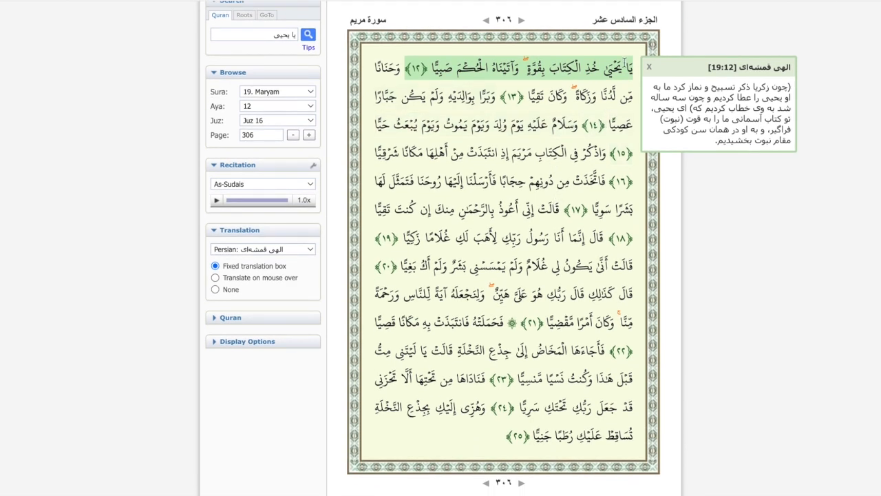
left_click_drag(637, 69, 587, 69)
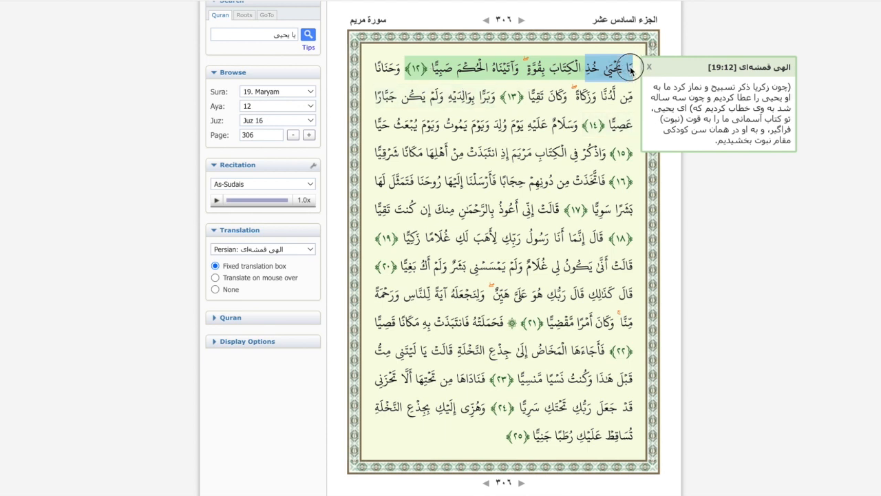
Step: Set the translation to English: Shakir and select the Arabic text of verses 12 to 15 of Sura مریم
left_click(256, 251)
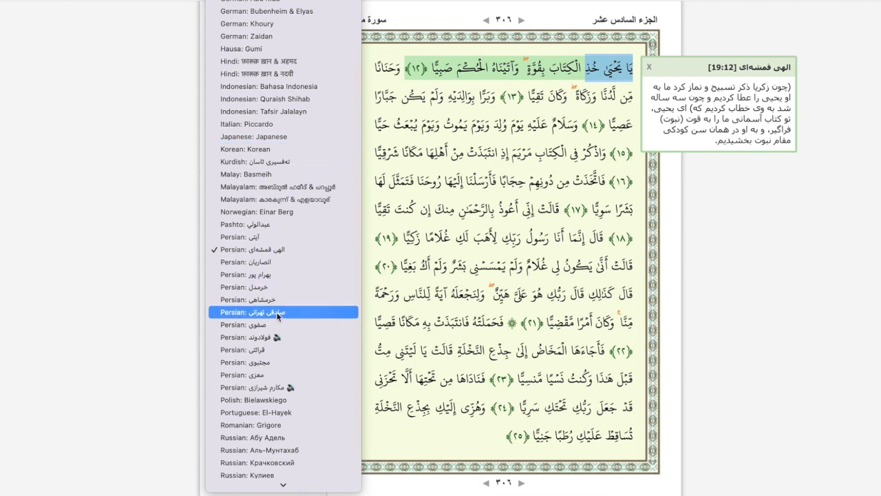
scroll(281, 383, "up", 3)
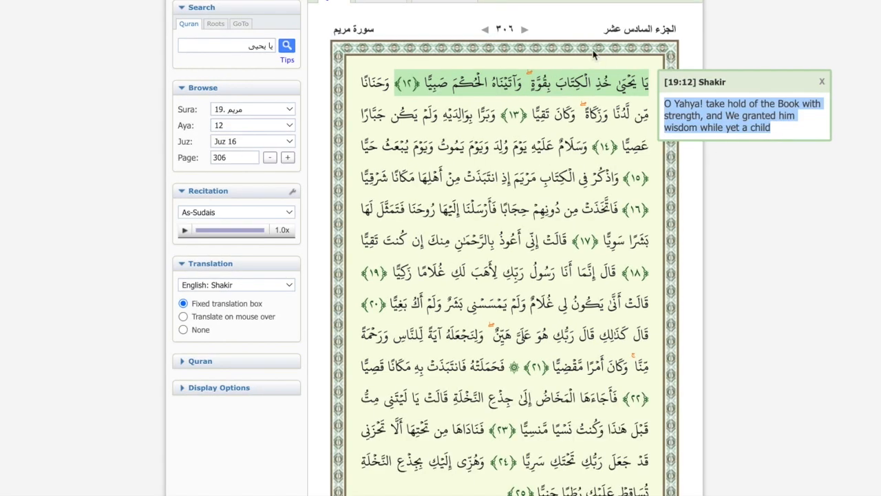
left_click(612, 69)
mouse_move(652, 83)
left_mouse_down()
mouse_move(390, 83)
mouse_move(475, 102)
mouse_move(508, 117)
mouse_move(513, 144)
mouse_move(571, 146)
mouse_move(591, 167)
mouse_move(623, 180)
left_mouse_up()
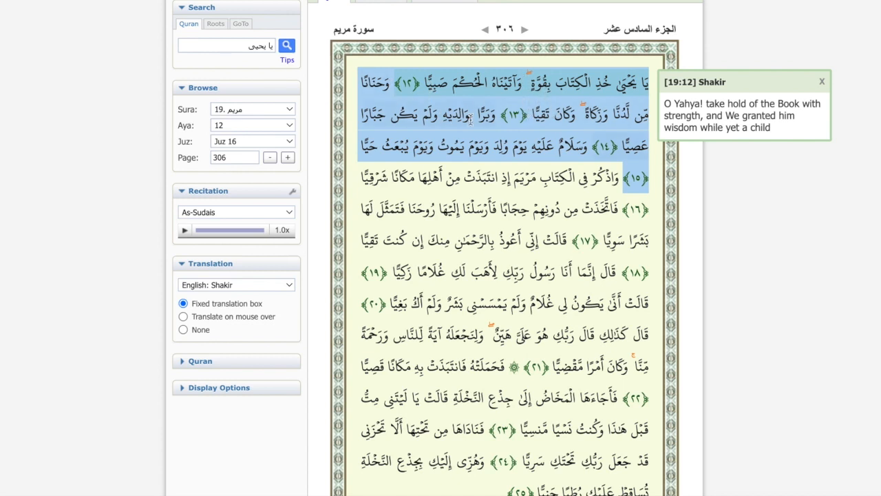
Step: In Obsidian, open "شخصیت های مثبت قرآنی" and append a comma and "حکمت در کودکی" to the حضرت یحیی line
key("shift+Down")
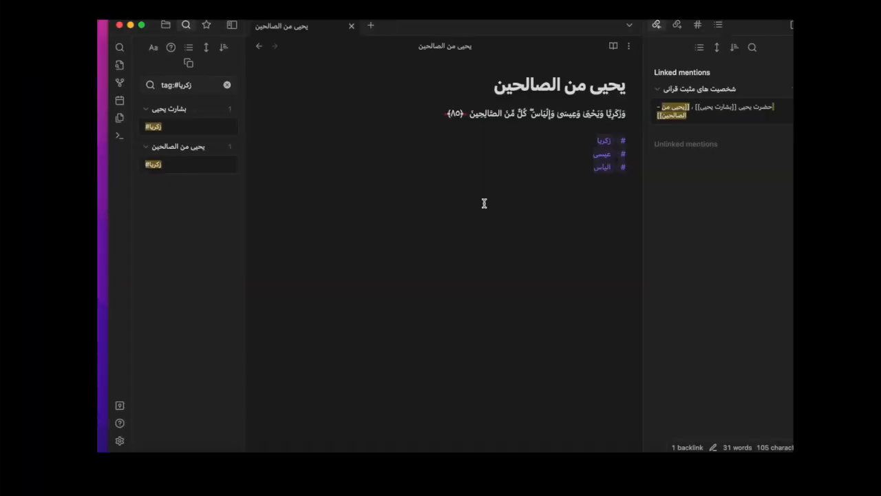
left_click(676, 90)
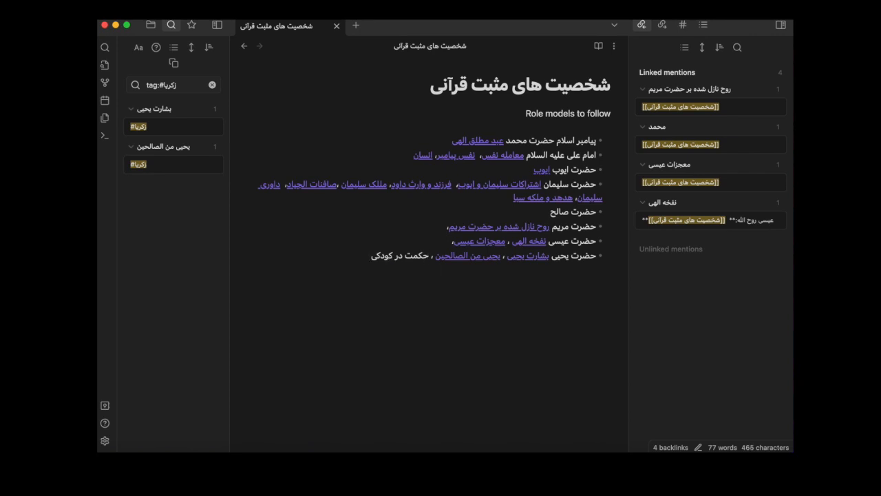
type("[")
left_click_drag(370, 257, 427, 257)
key("super+x")
key("BackSpace")
key("super+z")
key("super+z")
Step: Turn the text "حکمت در کودکی" on the حضرت یحیی line into the link [[حکمت در کودکی]]
left_click(427, 257)
left_click_drag(427, 257, 373, 257)
key("super+x")
left_click(418, 257)
key("super+v")
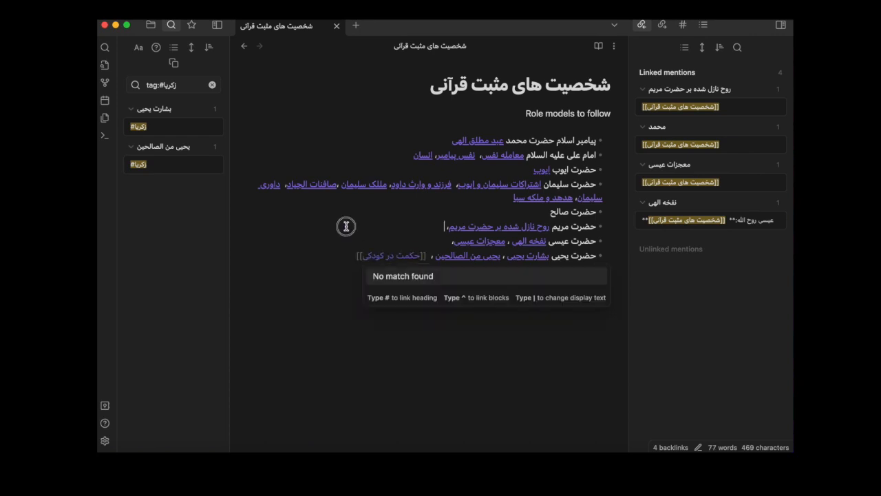
Step: Create the note "حکمت در کودکی" from its link and insert the Arabic text of verses 12 to 15 of Sura مریم
left_click(347, 225)
left_click(406, 258)
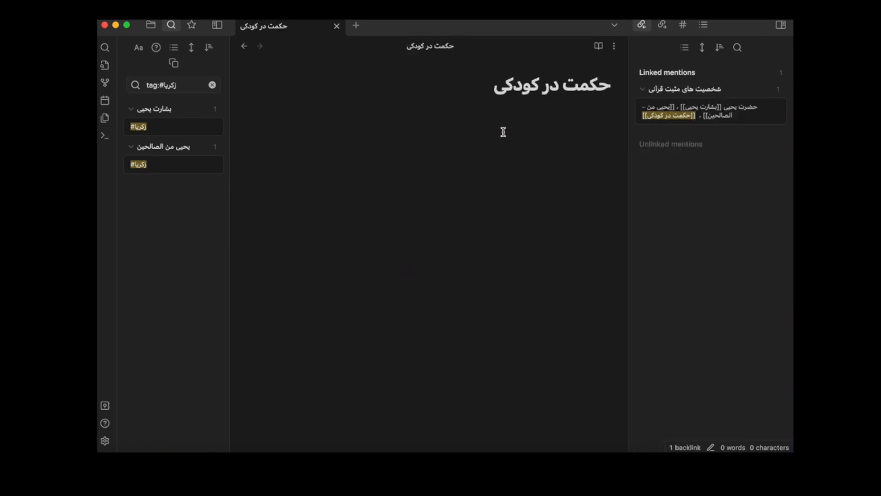
key("ctrl+Left")
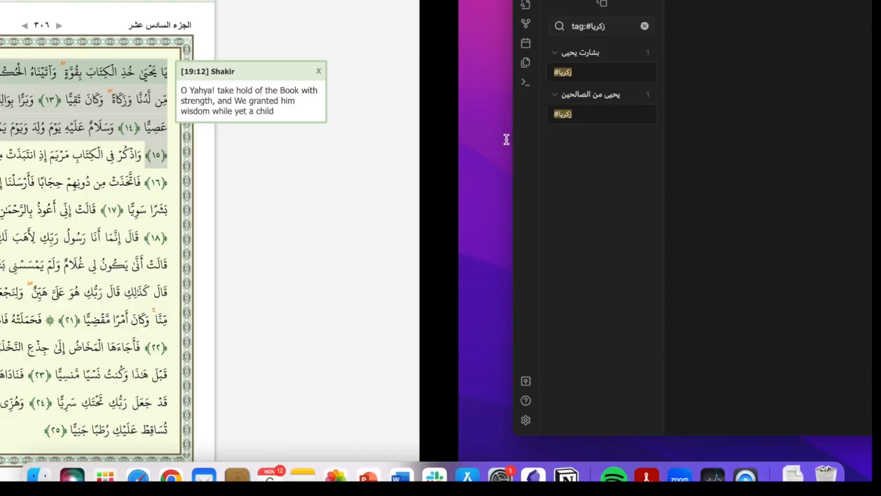
left_click(463, 104)
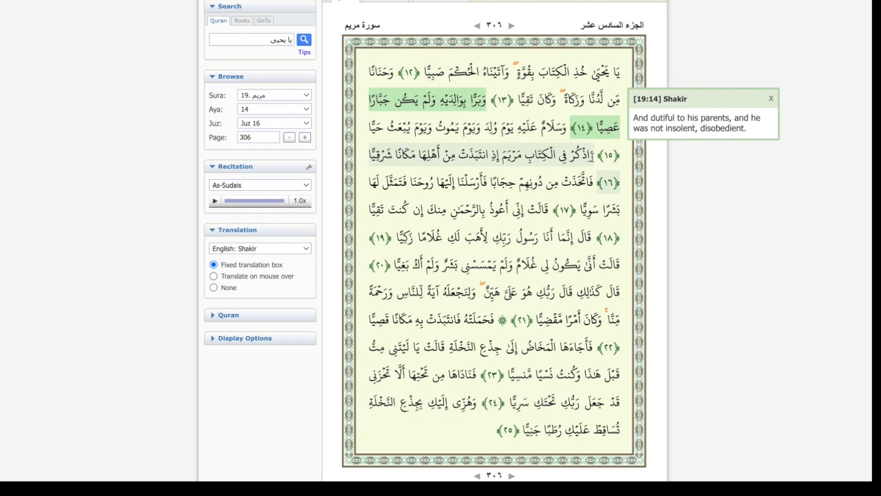
left_click_drag(606, 162, 630, 69)
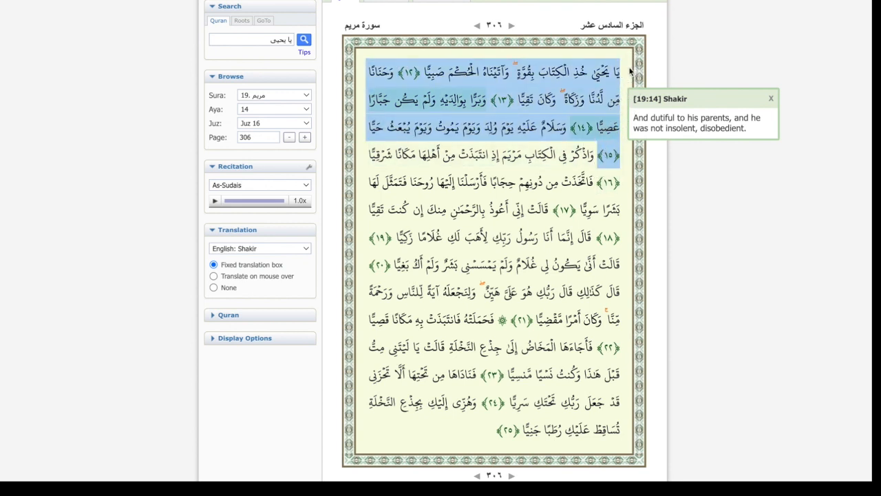
key("ctrl+Right")
key("super+v")
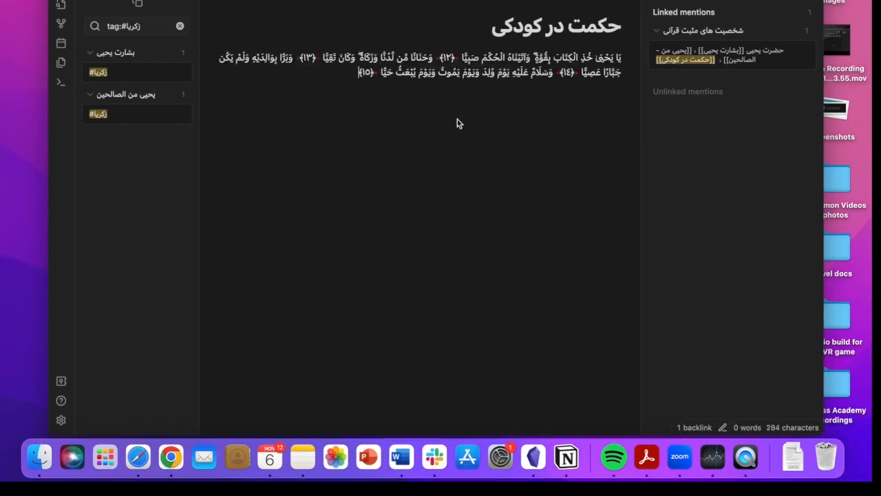
Step: Copy the Shakir translation of verse 12 from the Quran website and add it below the Arabic verses, followed by an ellipsis
key("ctrl+Right")
key("ctrl+Left")
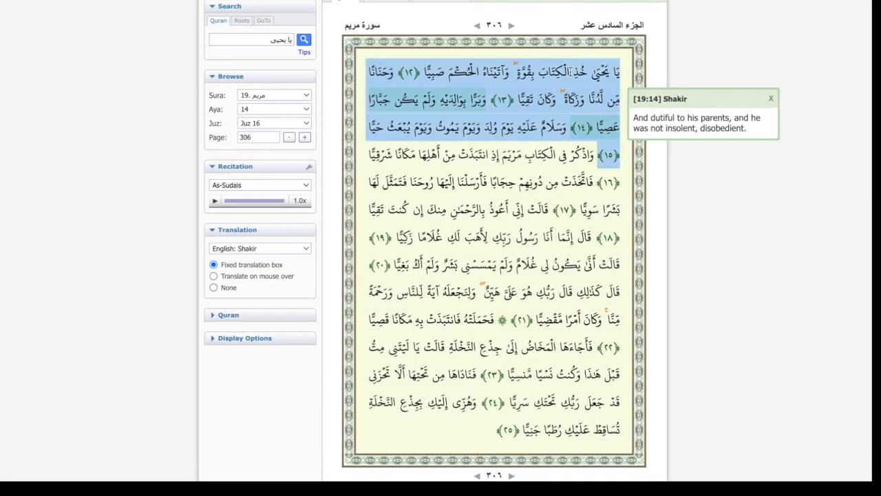
left_click(569, 71)
left_click_drag(728, 111, 635, 95)
key("super+c")
key("ctrl+Right")
key("Return")
key("Return")
key("super+v")
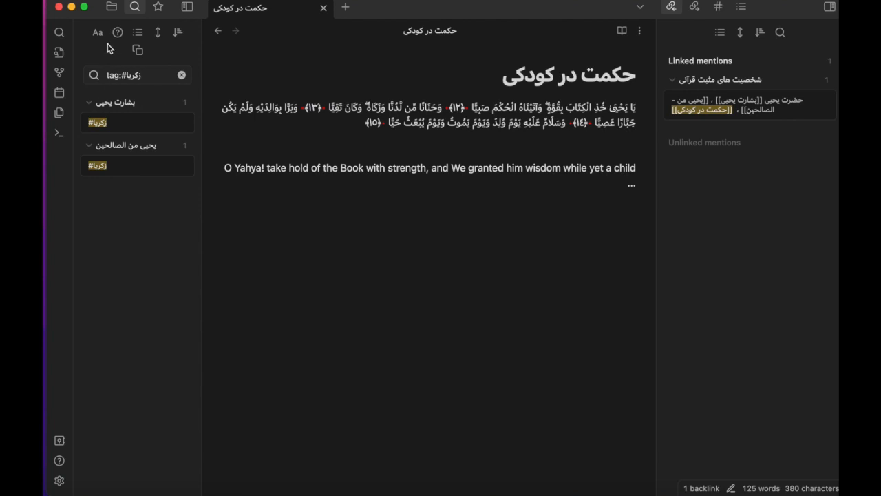
Step: Examine in the graph view which notes are linked to the node "شخصیت های مثبت قرآنی"
left_click(60, 73)
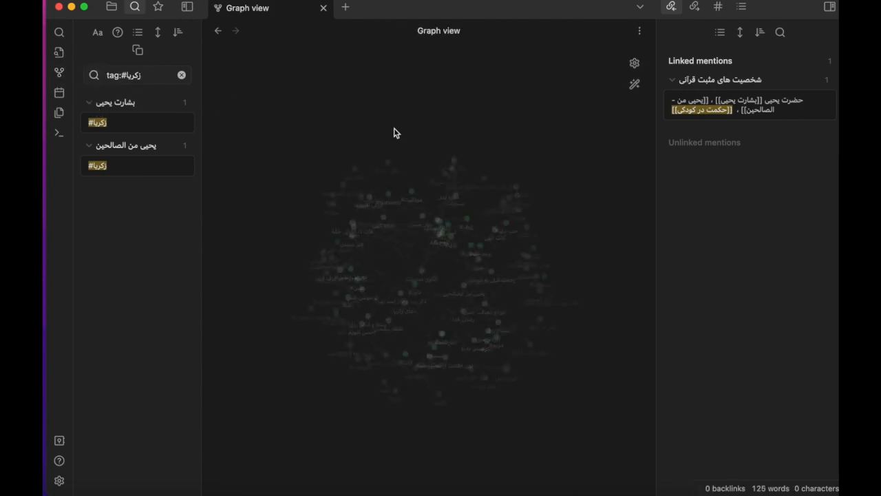
scroll(441, 234, "up", 5)
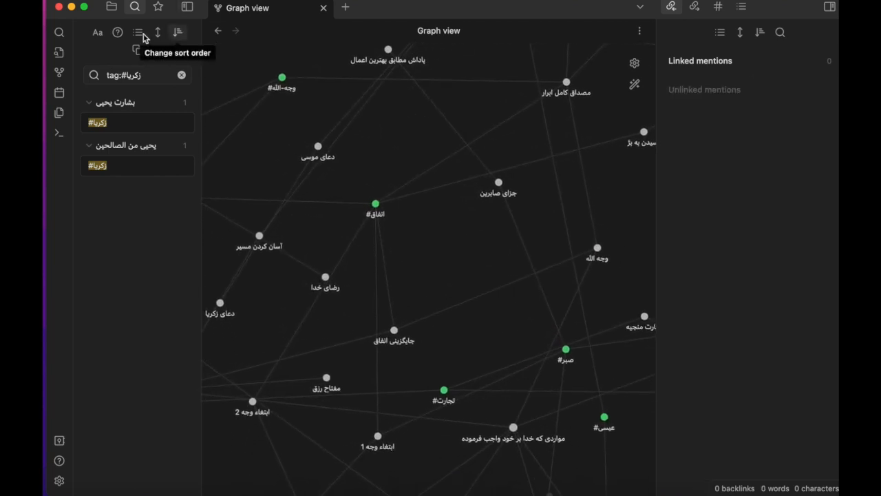
left_click(219, 32)
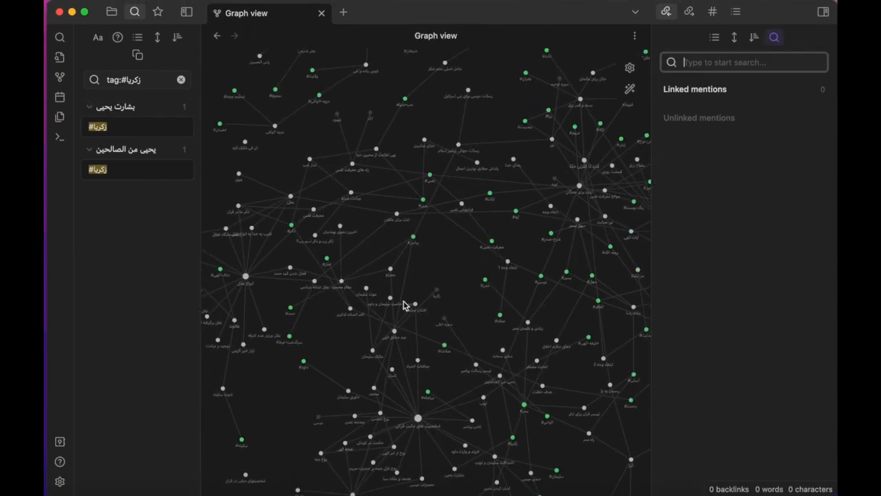
scroll(405, 306, "down", 5)
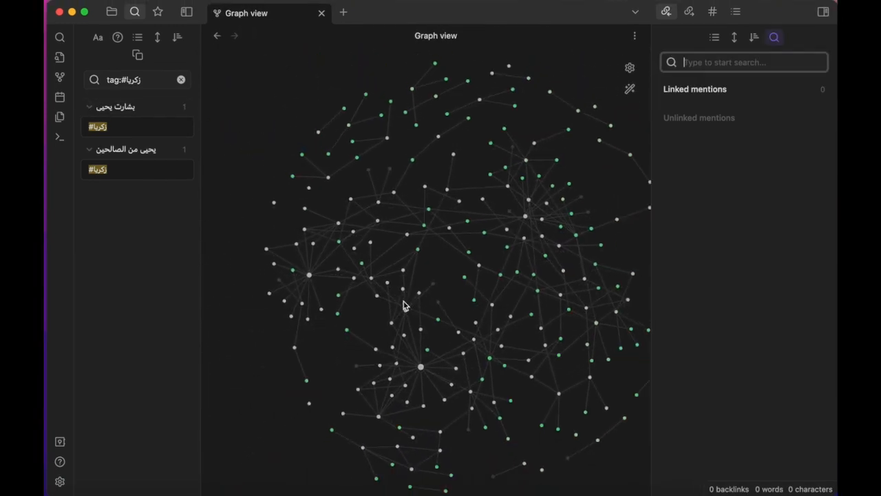
scroll(513, 241, "up", 10)
scroll(540, 243, "up", 2)
left_click_drag(434, 284, 531, 170)
left_click_drag(447, 280, 394, 124)
left_click_drag(515, 243, 462, 183)
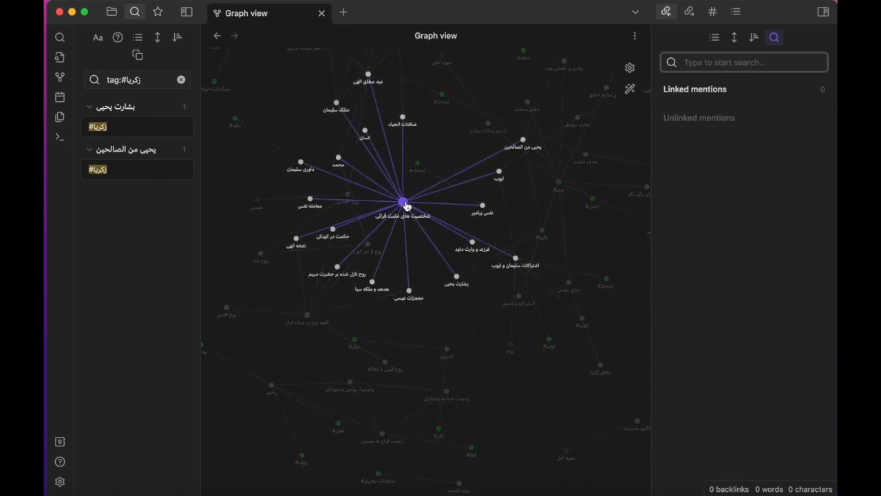
Step: Examine the links around the node "شخصیت های مثبت قرآنی" in the graph and open the note of its linked node "معجزات عیسی"
scroll(407, 205, "up", 5)
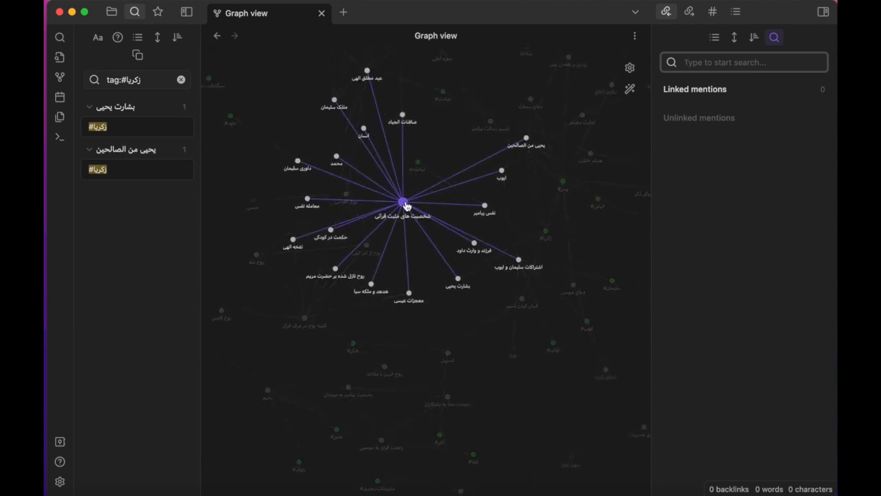
scroll(406, 205, "up", 2)
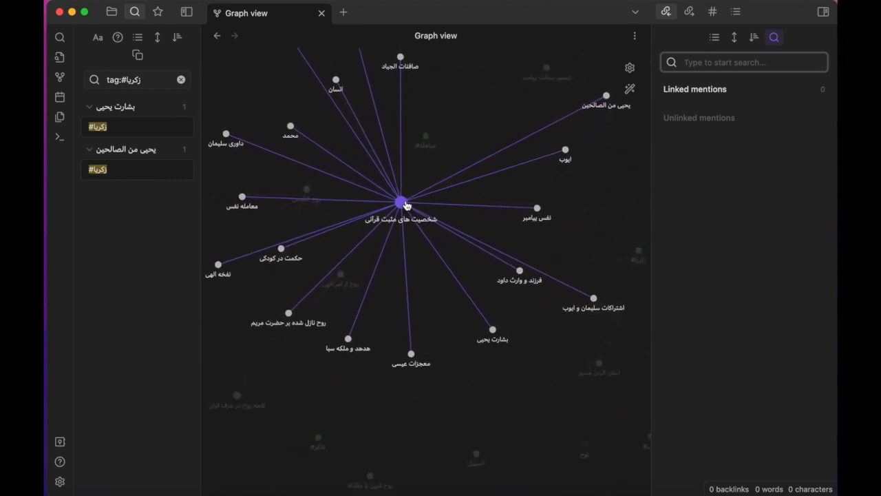
left_click_drag(406, 211, 417, 274)
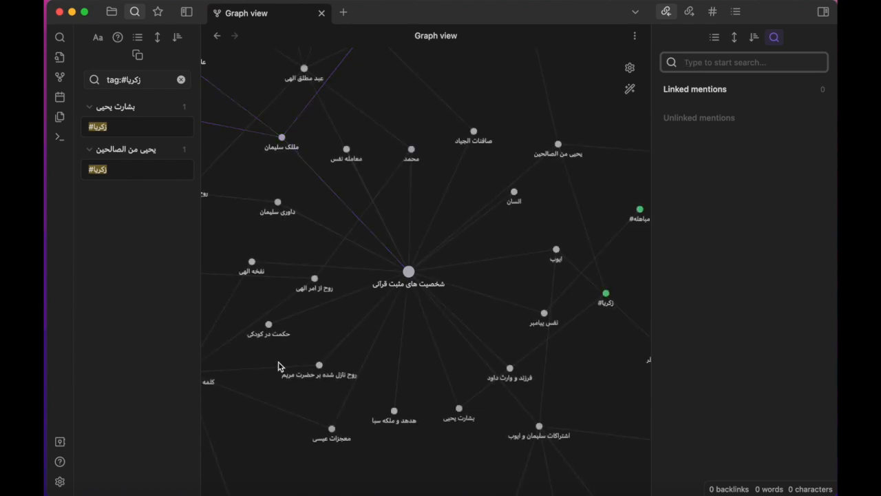
left_click_drag(331, 398, 424, 332)
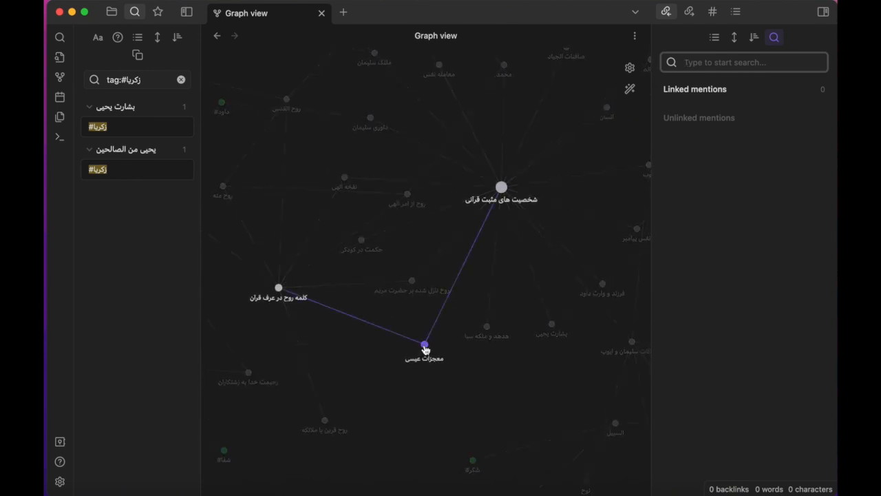
left_click(425, 346)
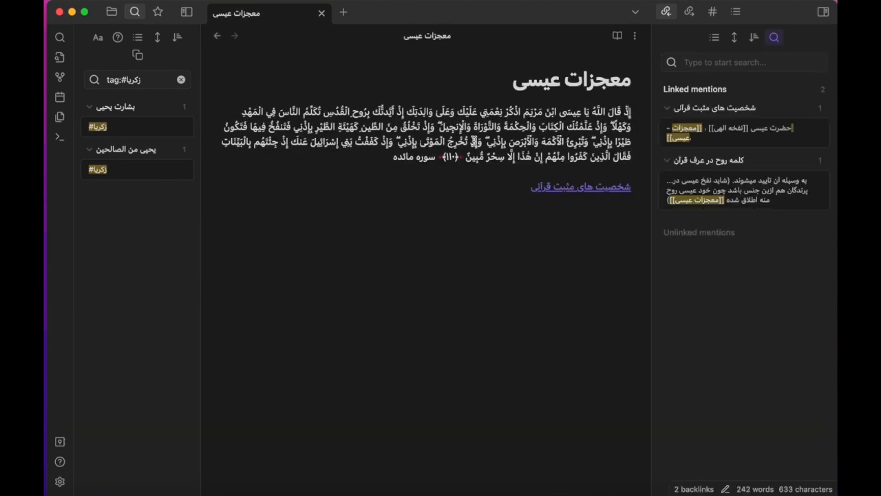
Step: Review the verse and link in "معجزات عیسی", and follow its backlink to the حضرت عیسی line of the note "شخصیت های مثبت قرآنی"
left_click_drag(364, 160, 599, 157)
left_click(540, 187)
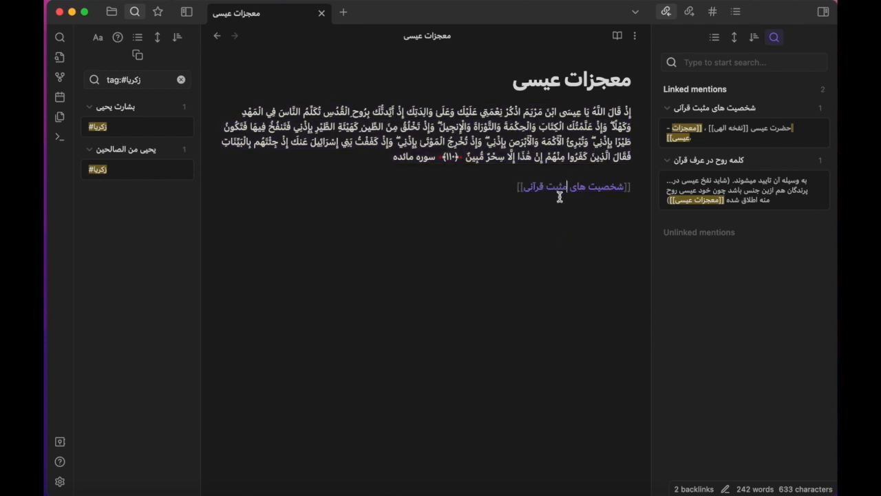
left_click(713, 108)
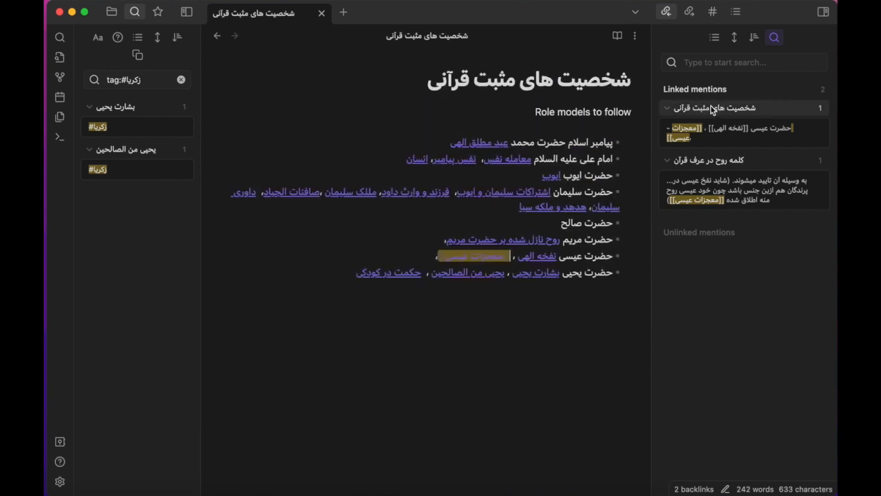
left_click(582, 256)
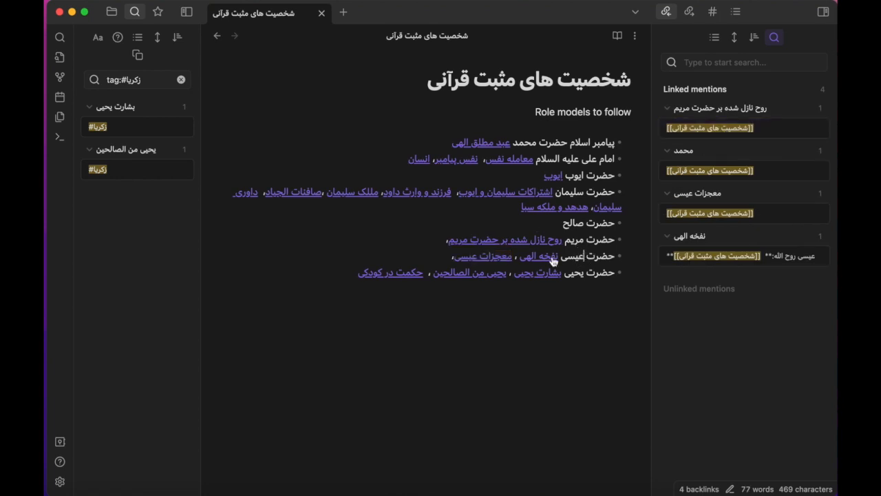